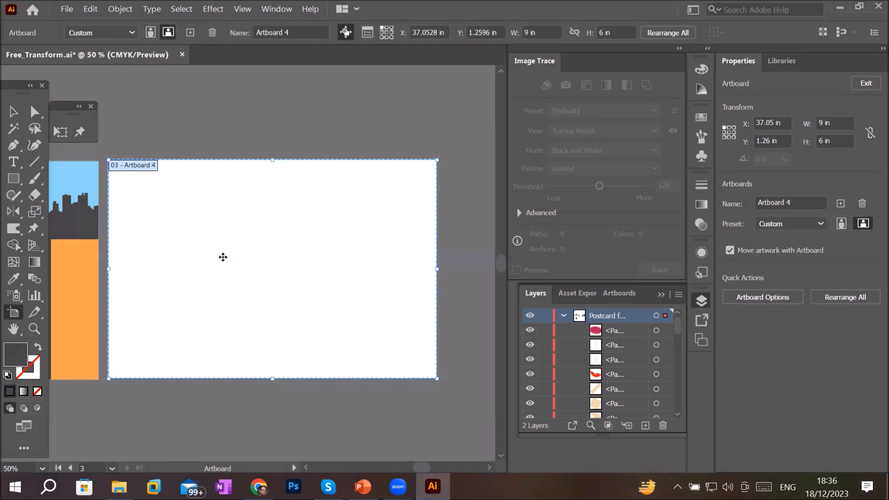
- Add the title text "COMPARISON CHART" near the upper edge of the blank artboard and shift it slightly downward within the artboard
left_click(14, 165)
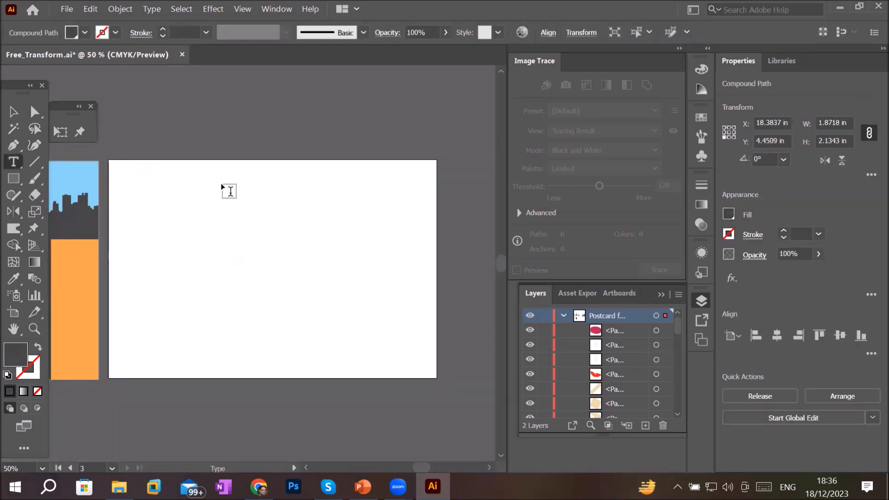
left_click(202, 172)
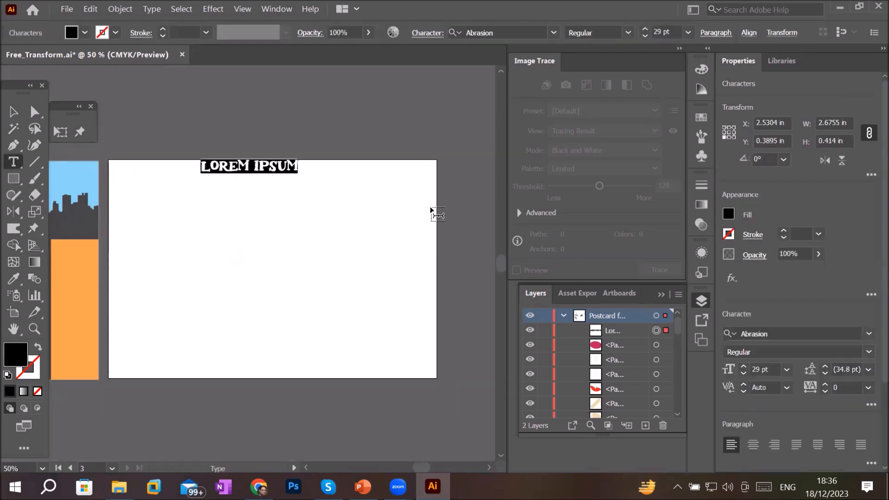
type("COMPARISO")
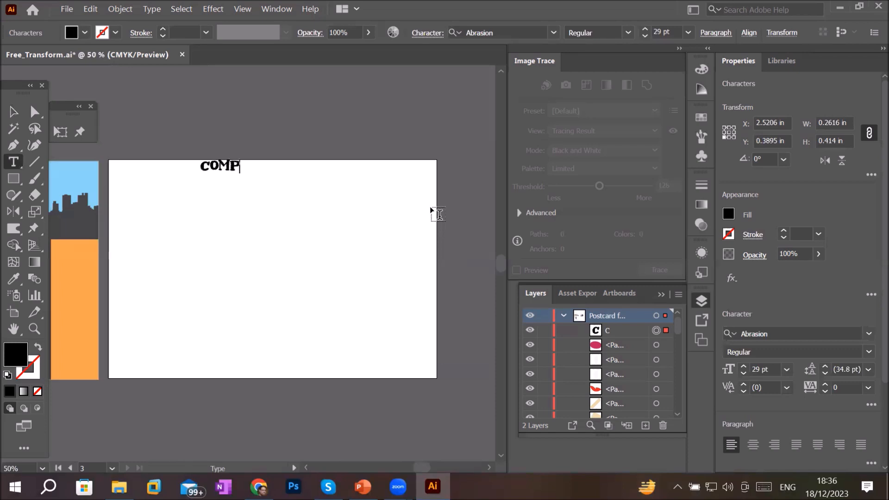
key("BackSpace")
key("BackSpace")
key("BackSpace")
type("ISON CA")
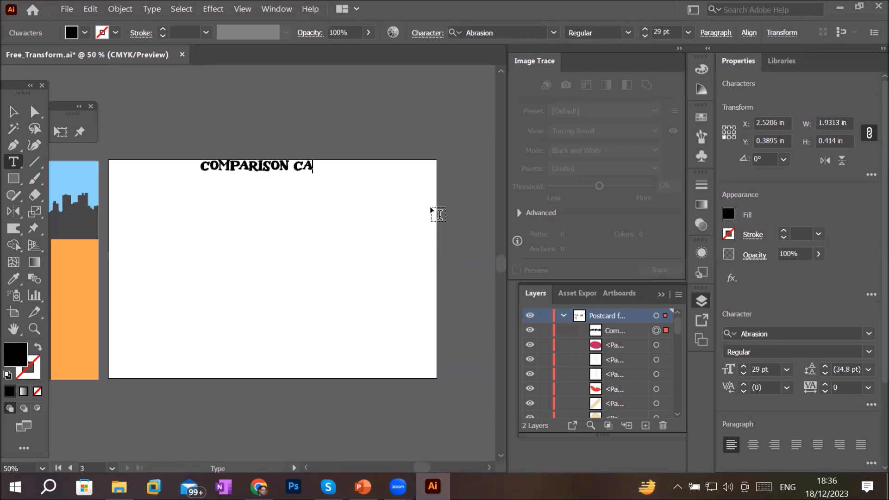
key("BackSpace")
type("HART")
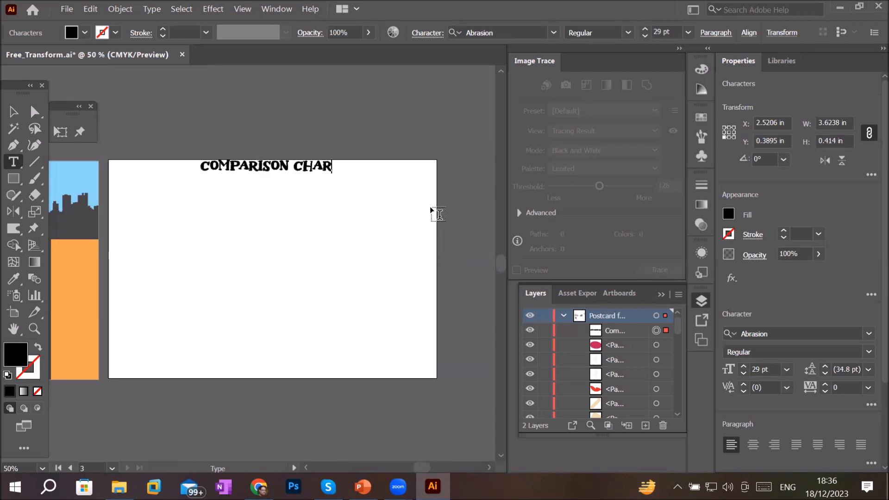
left_click(13, 112)
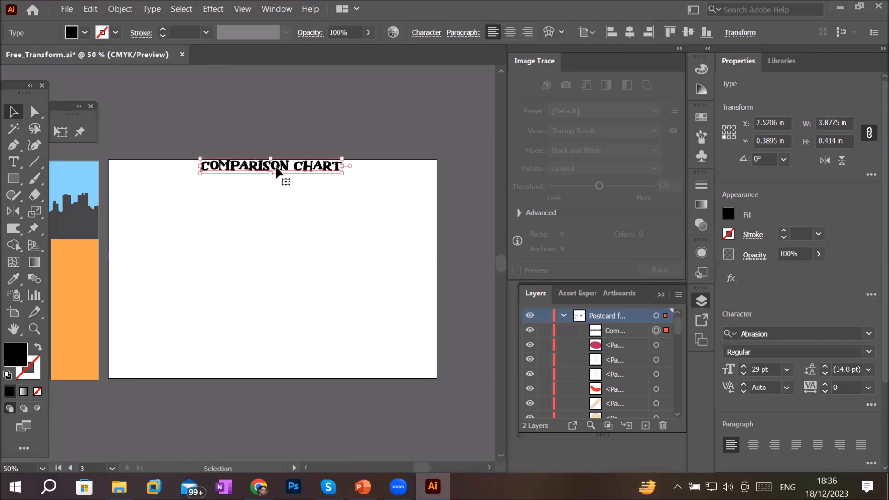
left_click_drag(274, 170, 270, 177)
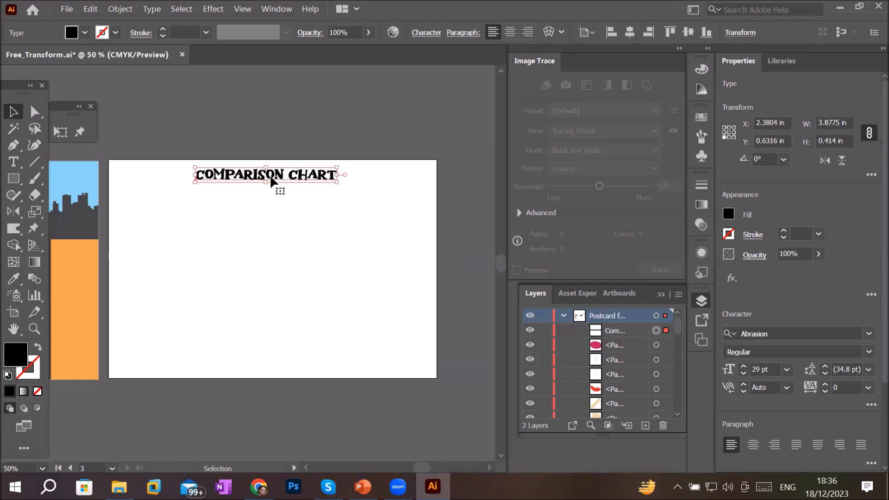
- Draw a column graph below the title, spanning most of the artboard, and move its data window clear of the graph
left_click(35, 296)
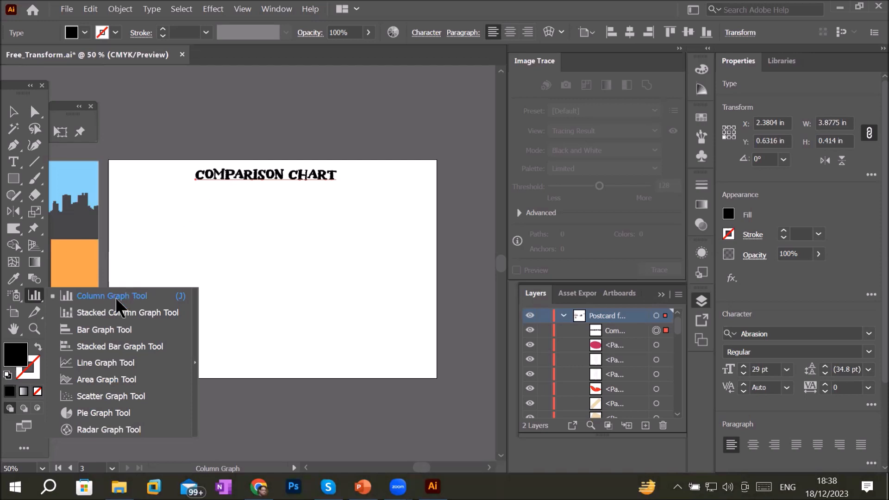
left_click(95, 299)
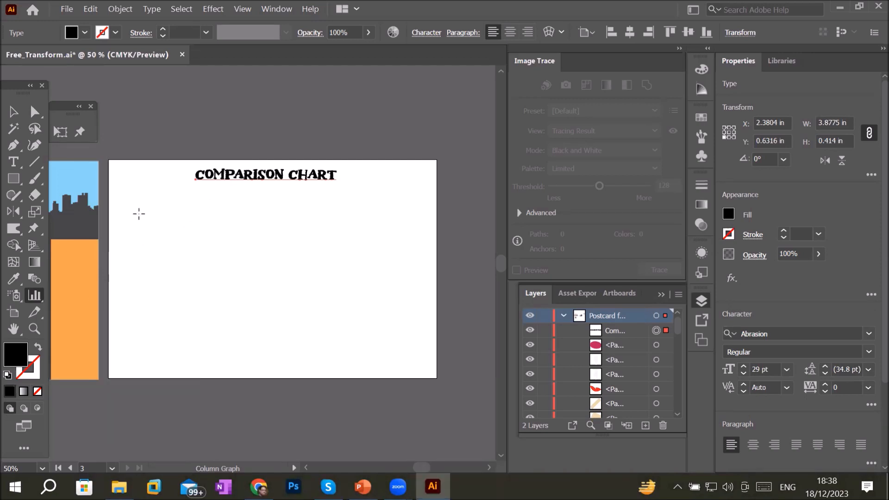
left_click_drag(139, 214, 411, 354)
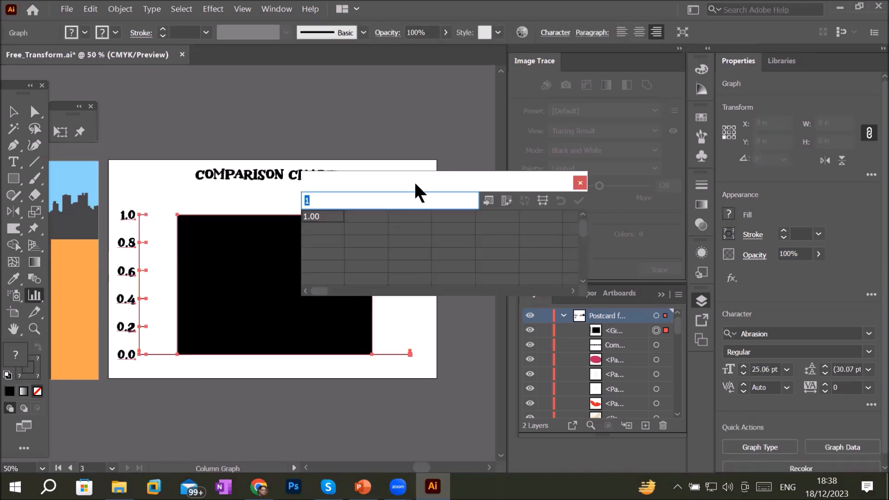
left_click_drag(416, 179, 468, 102)
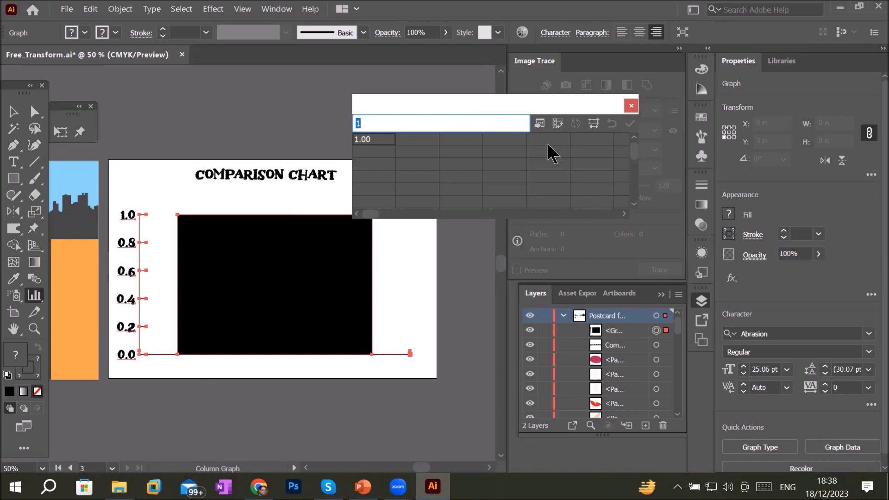
left_click(543, 128)
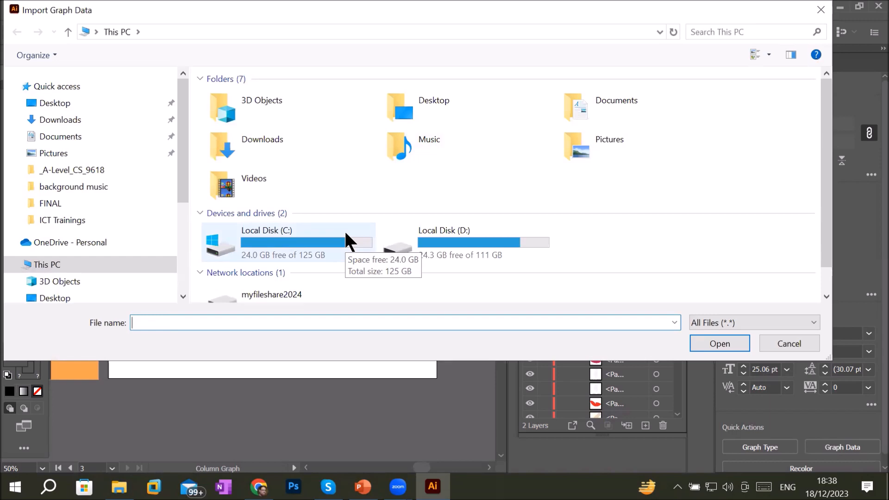
left_click(725, 323)
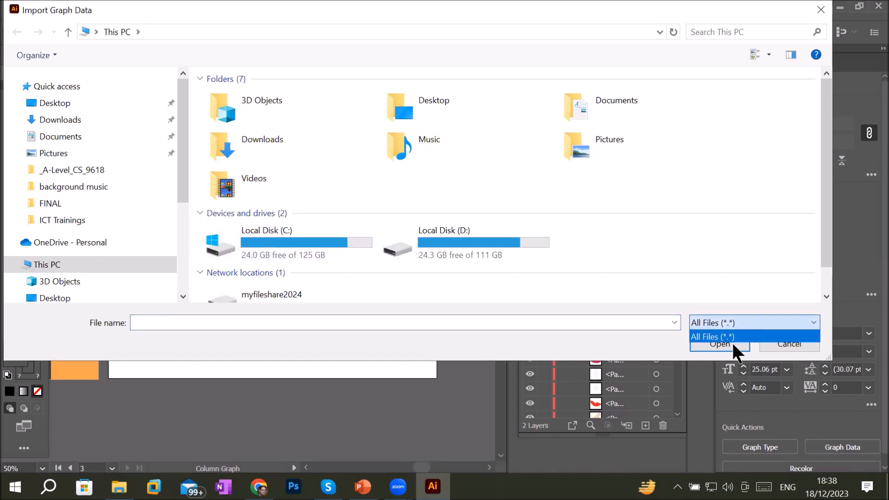
left_click(696, 333)
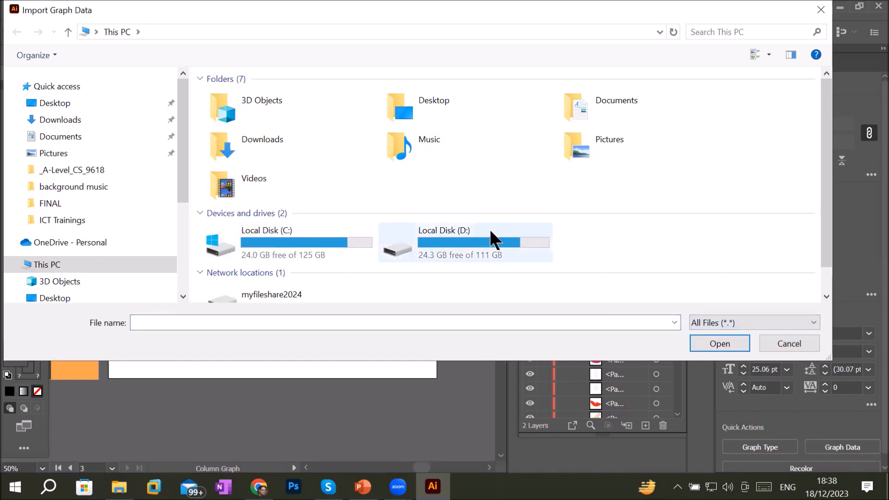
left_click(781, 344)
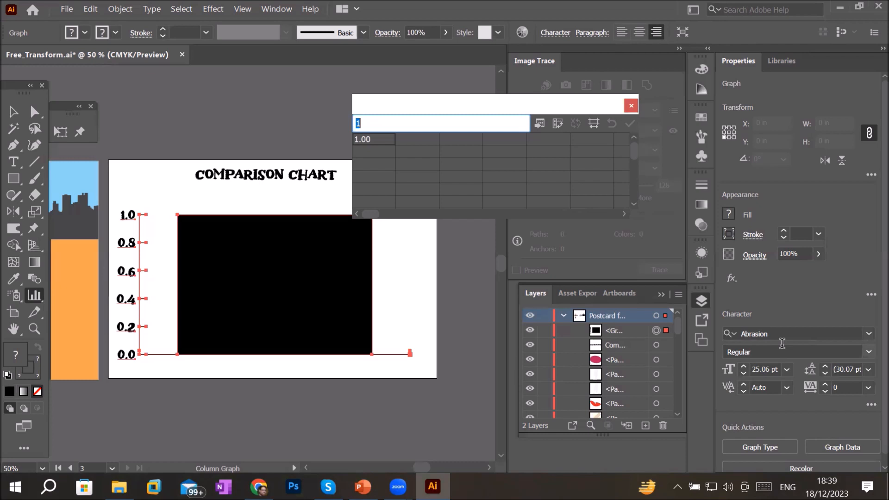
- Enter the category labels "Subcriber", "Likes" and "Views" down the first column of the graph data
type("Subcriber")
key("Return")
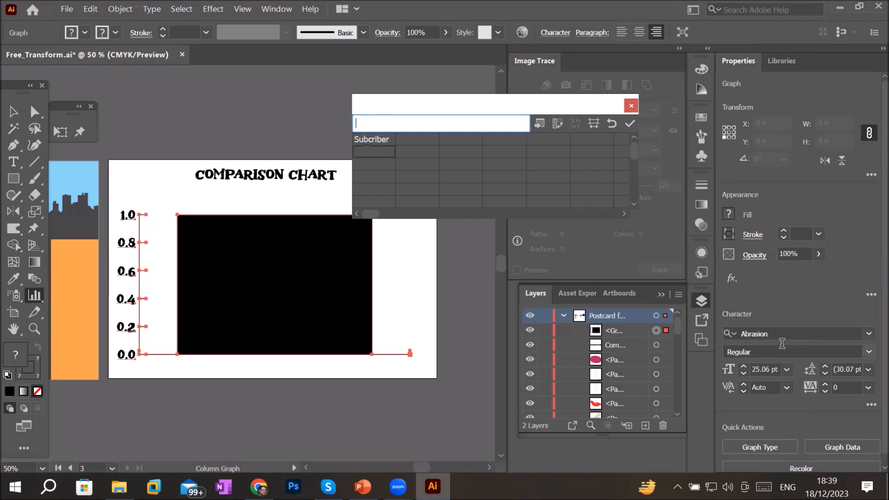
type("Likes")
key("Return")
type("Views")
key("Return")
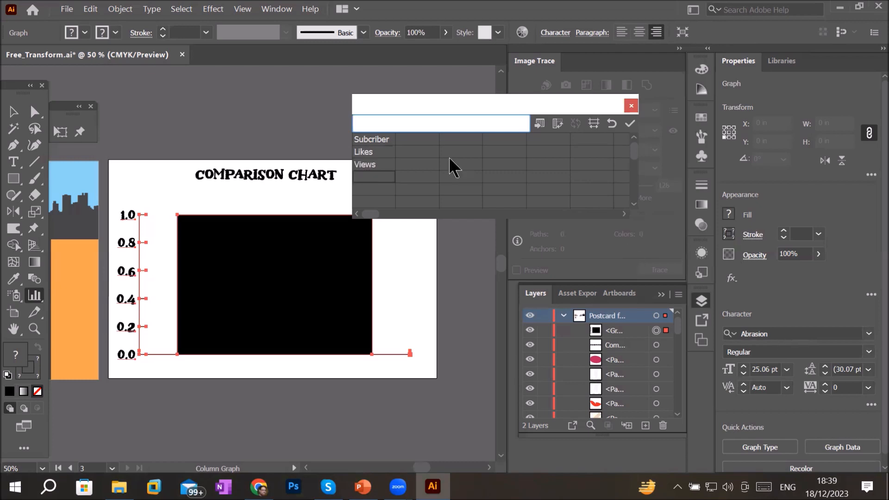
- Enter 1300, 3000 and 45000 as the Subcriber, Likes and Views values and apply the data to the graph
left_click(416, 143)
type("1300")
key("Return")
type("3000")
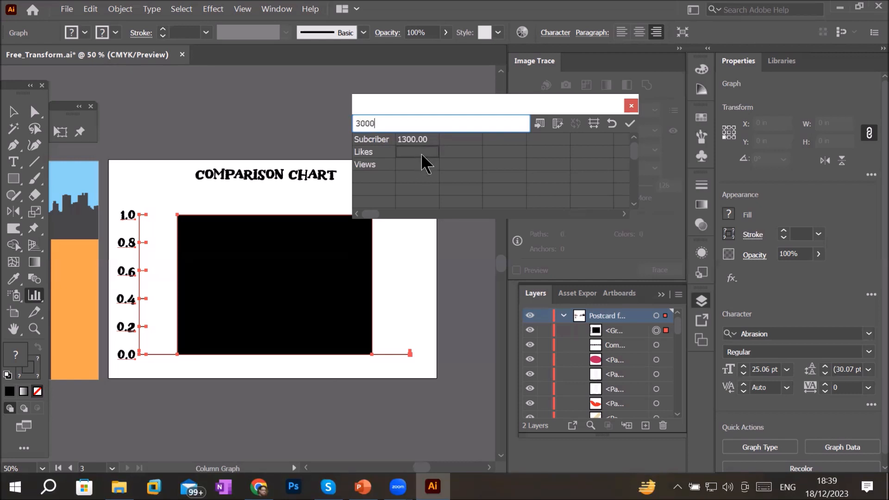
key("Return")
type("45000")
key("Return")
left_click(630, 123)
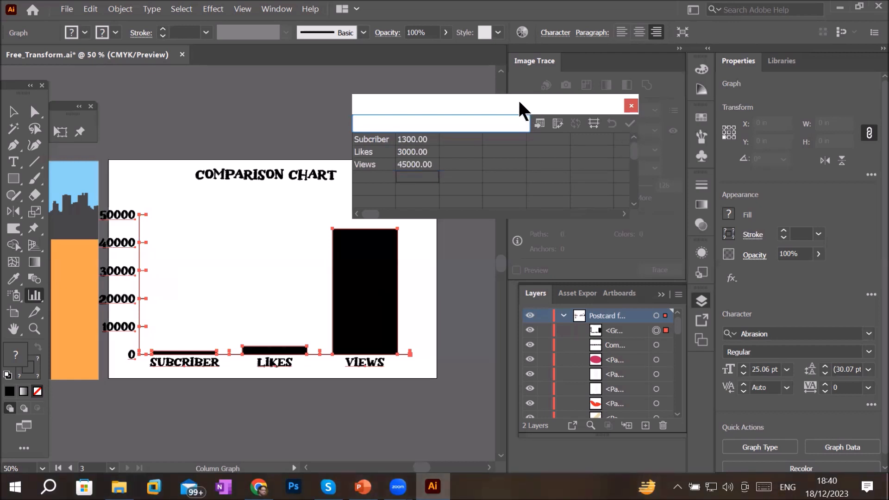
left_click_drag(518, 97, 580, 58)
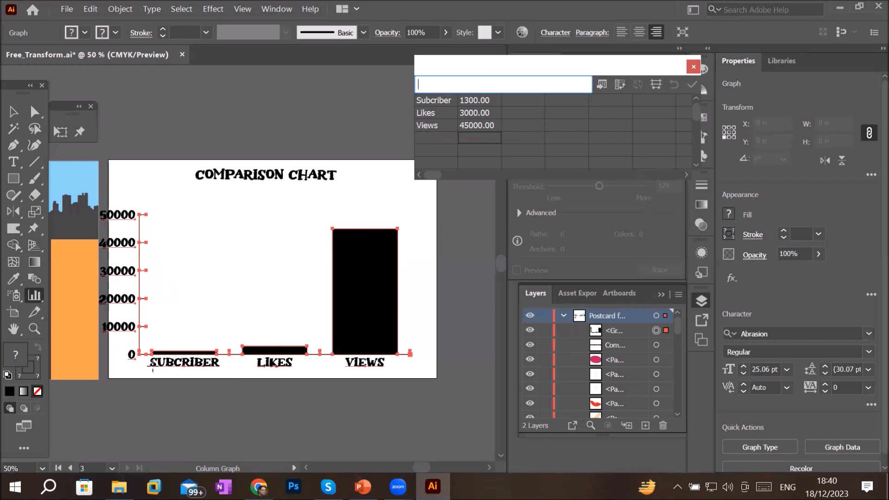
- Set the Views value to 30000 and apply it to the graph
left_click(472, 123)
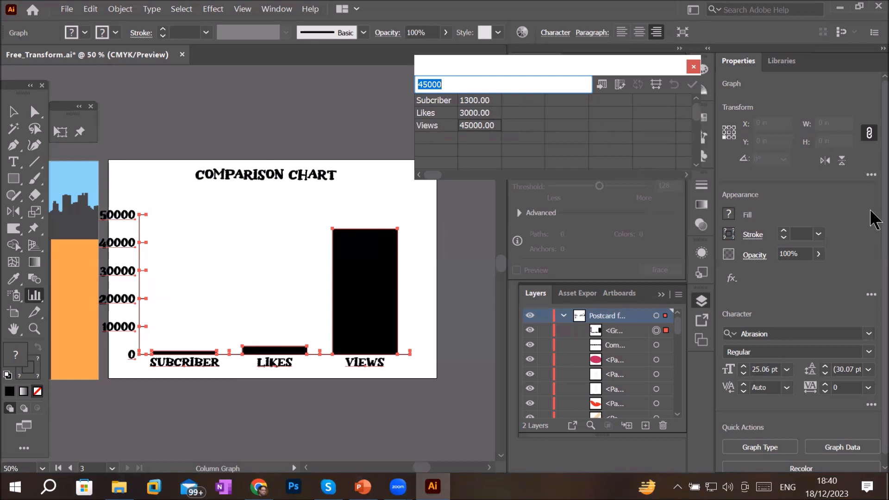
type("30000")
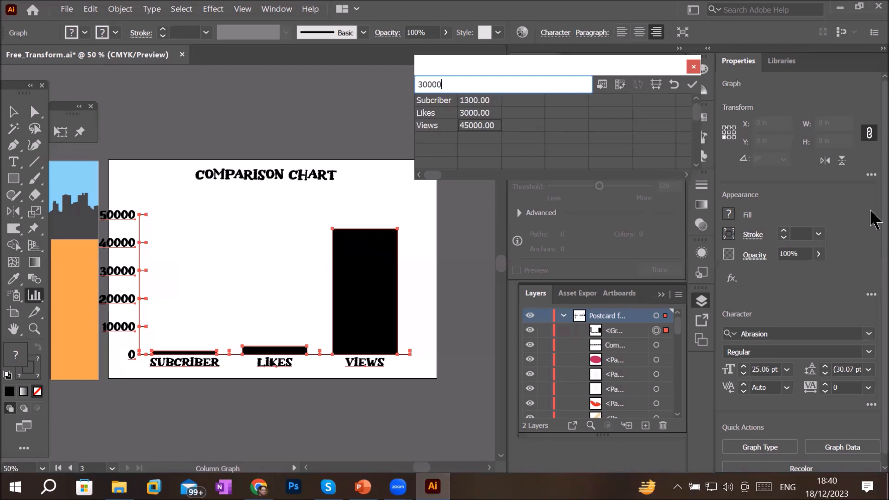
left_click(690, 85)
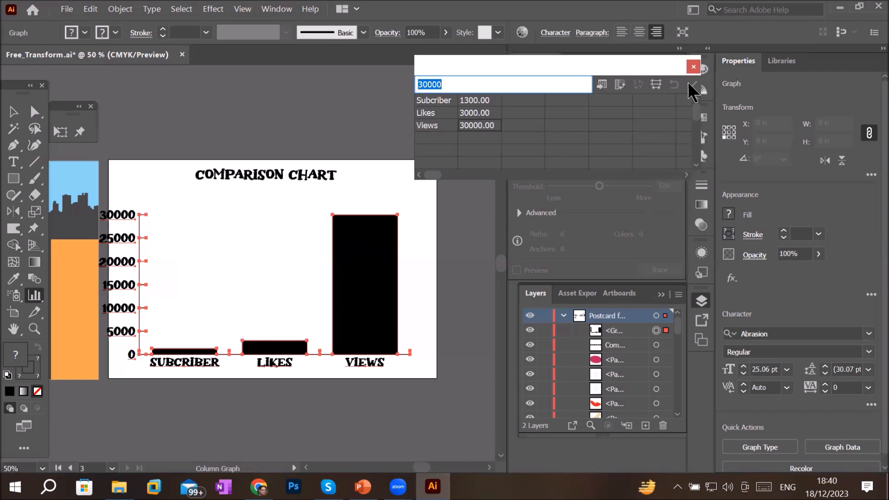
- Replace the Views value with 0 and apply the change to the graph
left_click_drag(438, 86, 365, 87)
type("300")
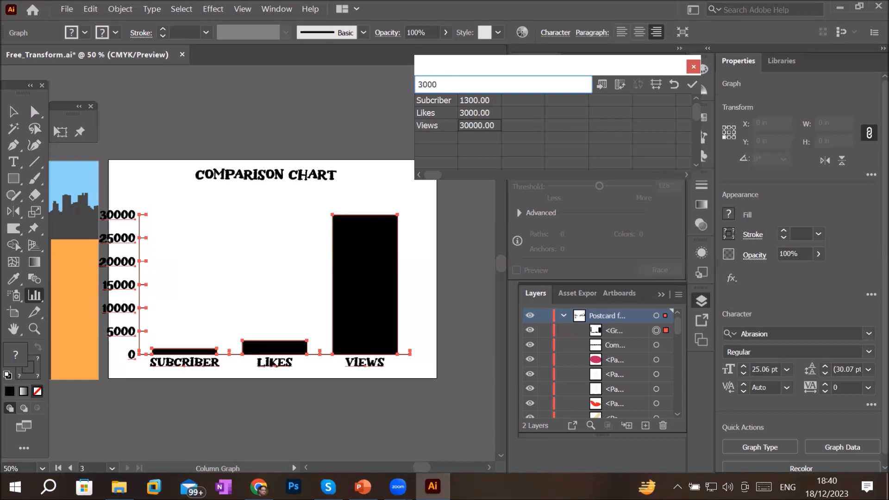
key("BackSpace")
key("BackSpace")
key("BackSpace")
type("4000")
key("Left")
key("Left")
key("Left")
key("BackSpace")
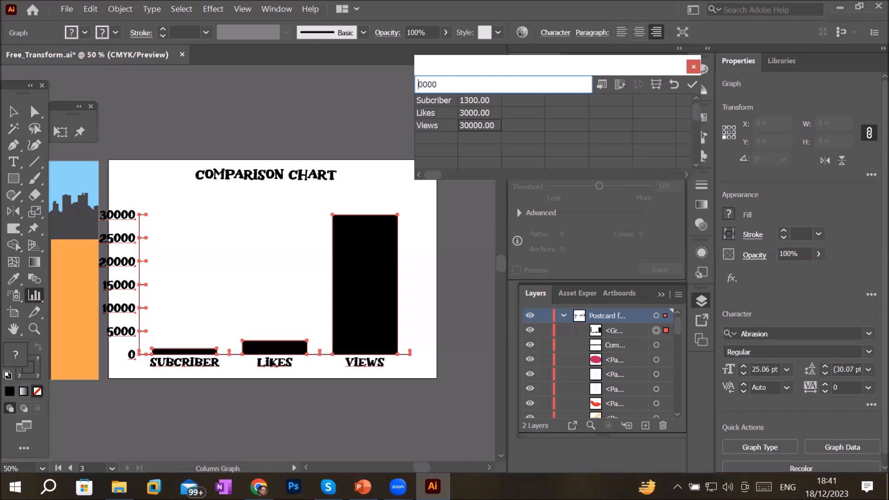
key("Return")
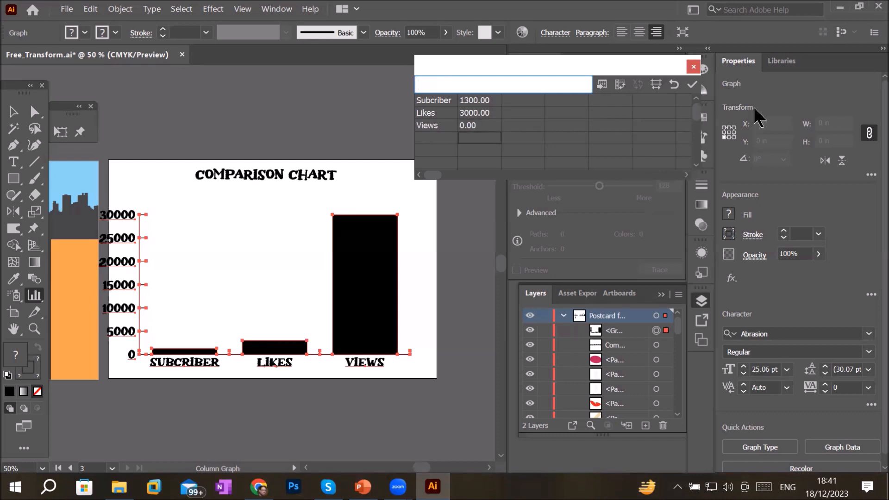
left_click(690, 86)
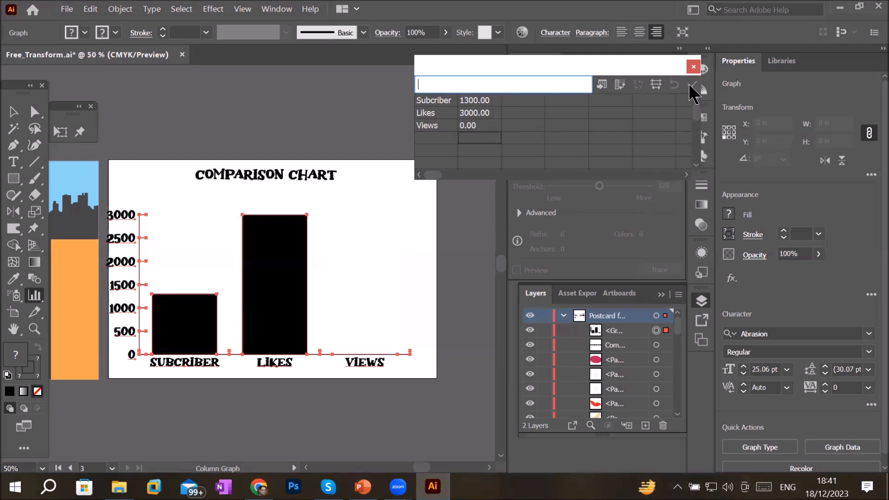
- Set the Views value to 1800 and apply it to the graph
left_click(472, 128)
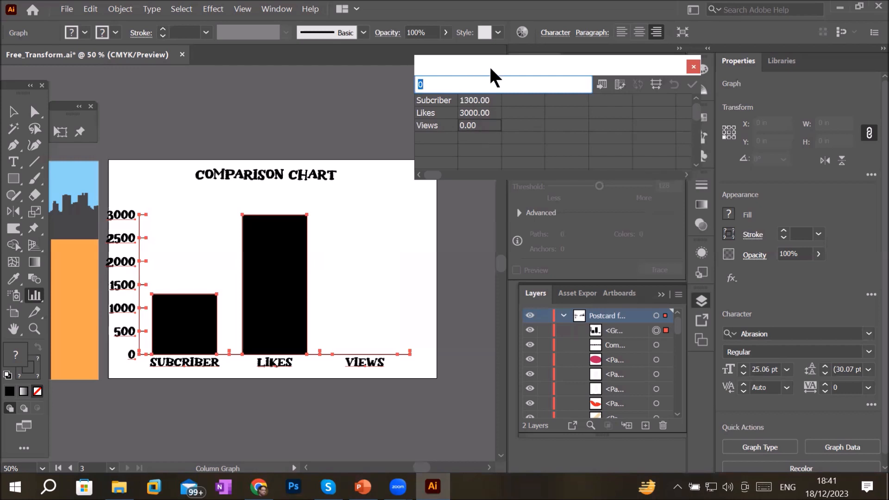
type("1800")
key("Return")
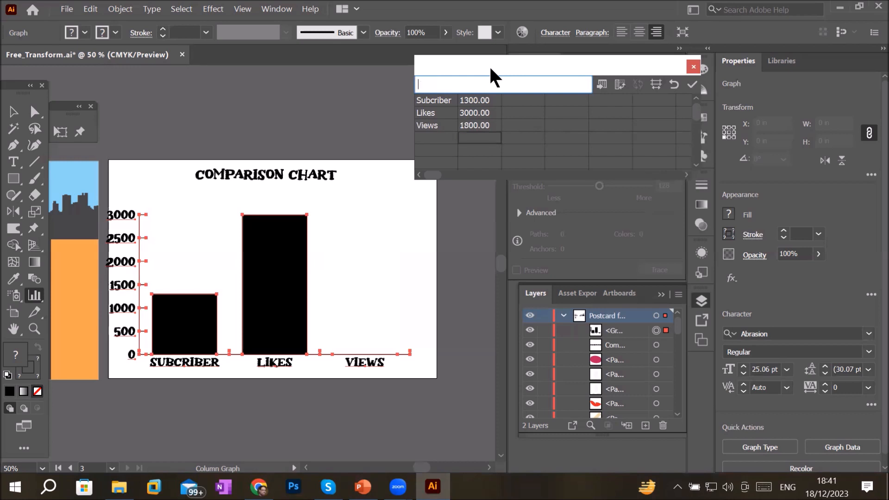
left_click(692, 84)
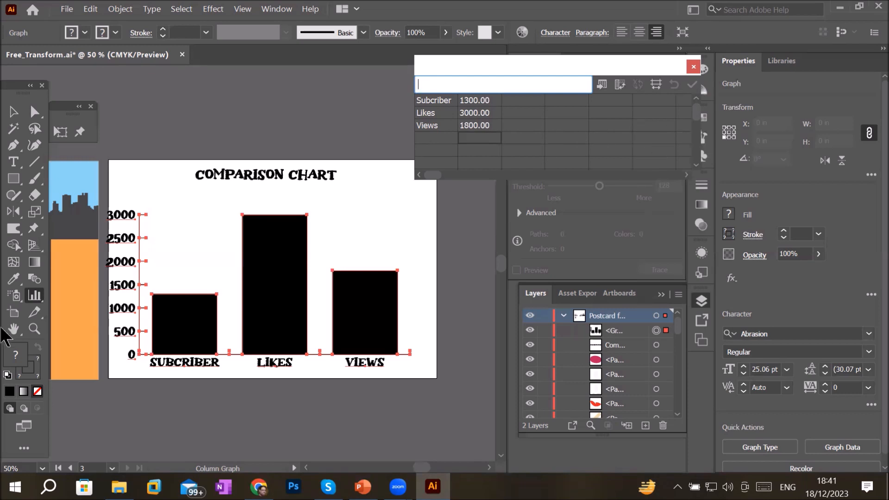
- Change the comparison graph's type to Stacked Column
double_click(37, 292)
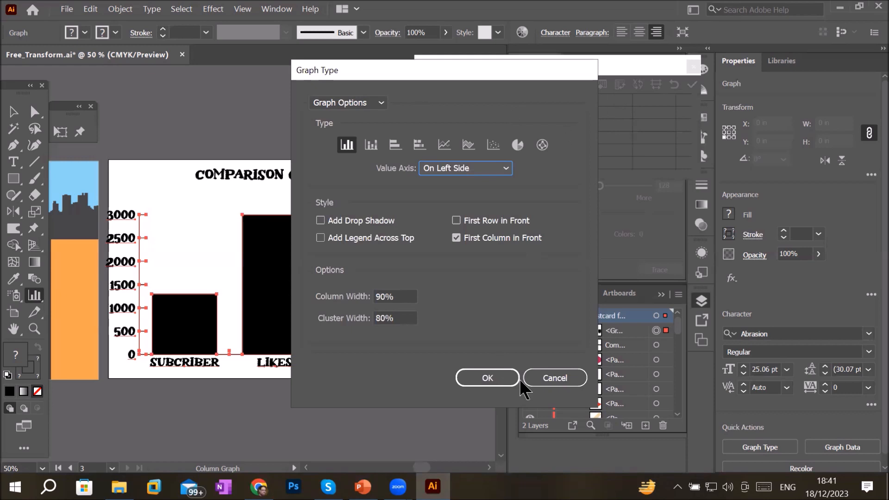
left_click(567, 374)
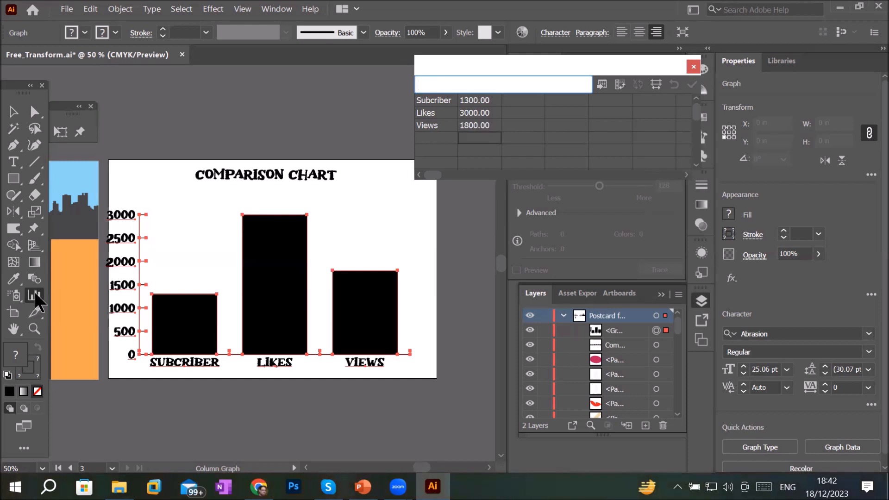
double_click(34, 295)
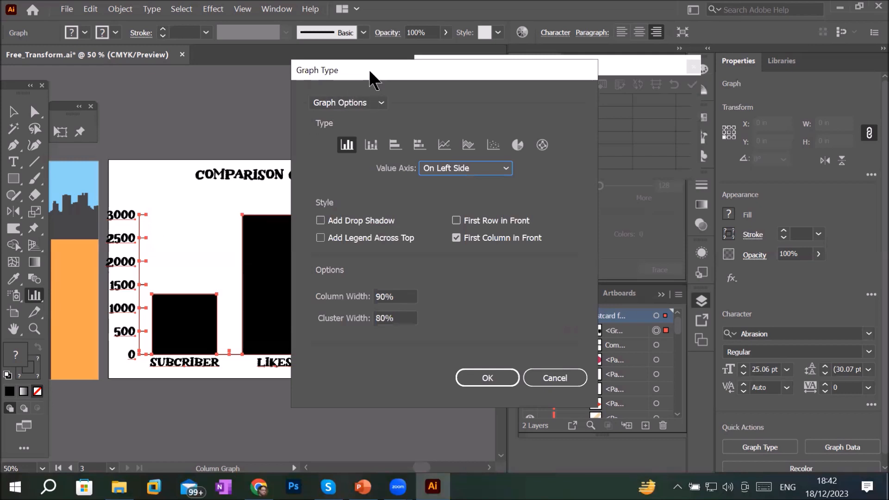
left_click_drag(368, 68, 501, 64)
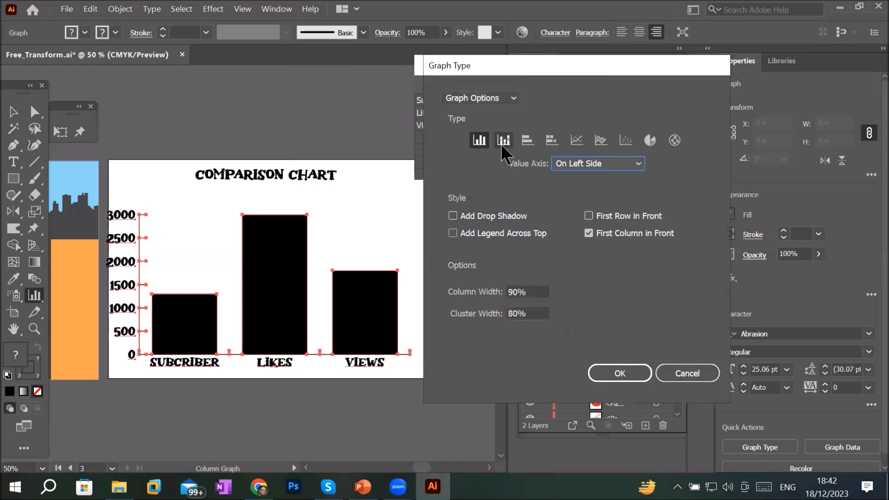
left_click(505, 141)
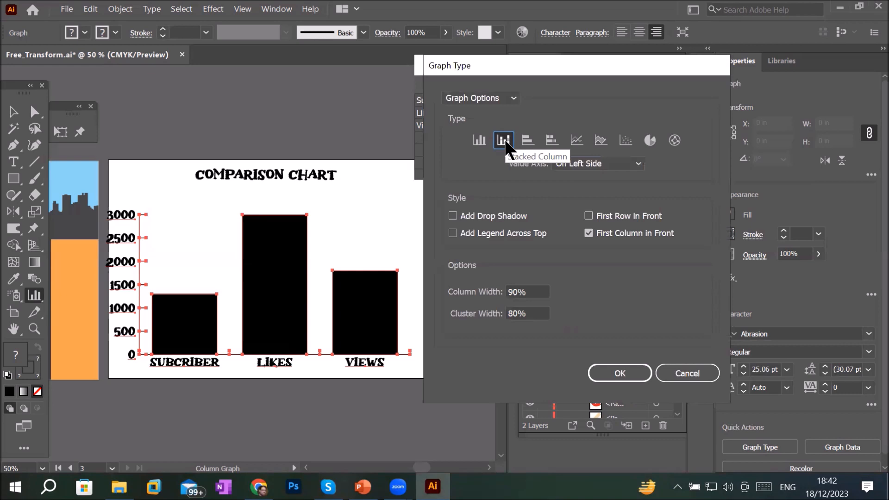
left_click(639, 371)
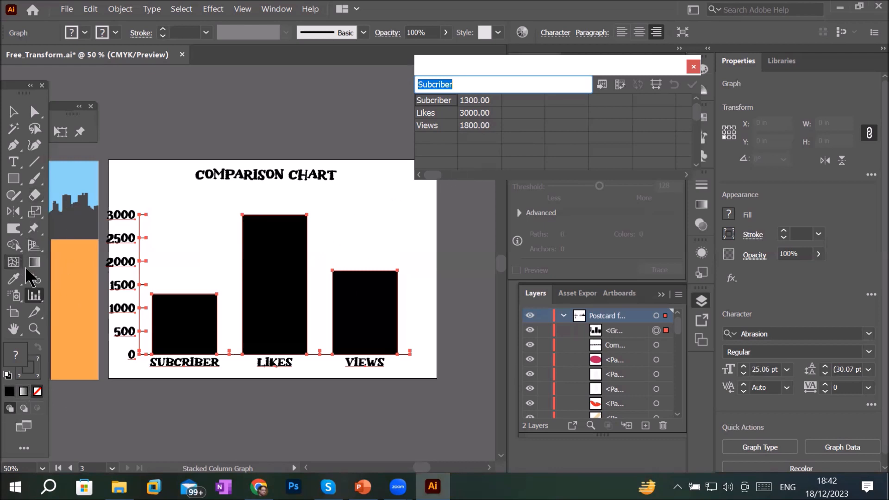
- Change the comparison graph to a Pie graph with a drop shadow, a legend across the top and the first row in front
double_click(36, 294)
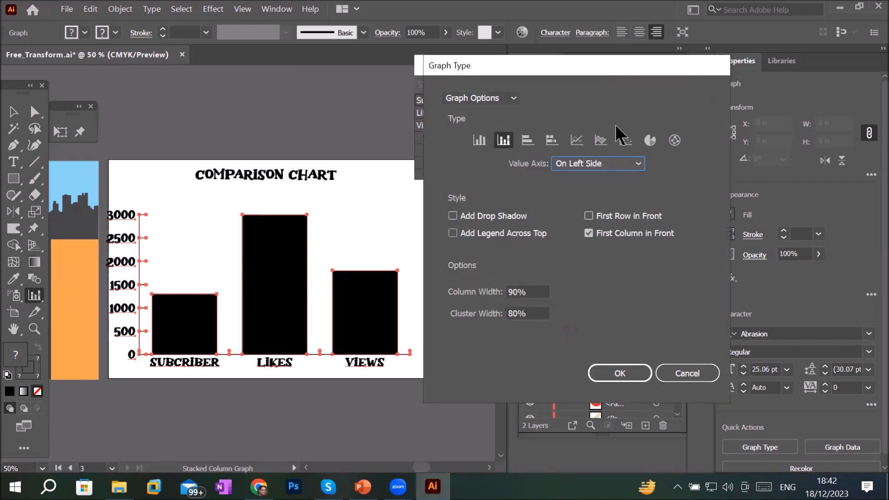
left_click(650, 141)
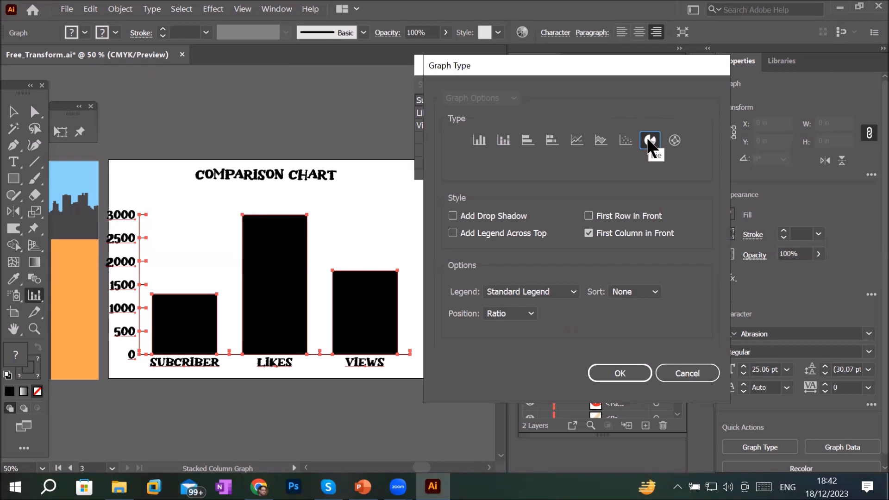
left_click(494, 216)
left_click_drag(501, 64, 606, 61)
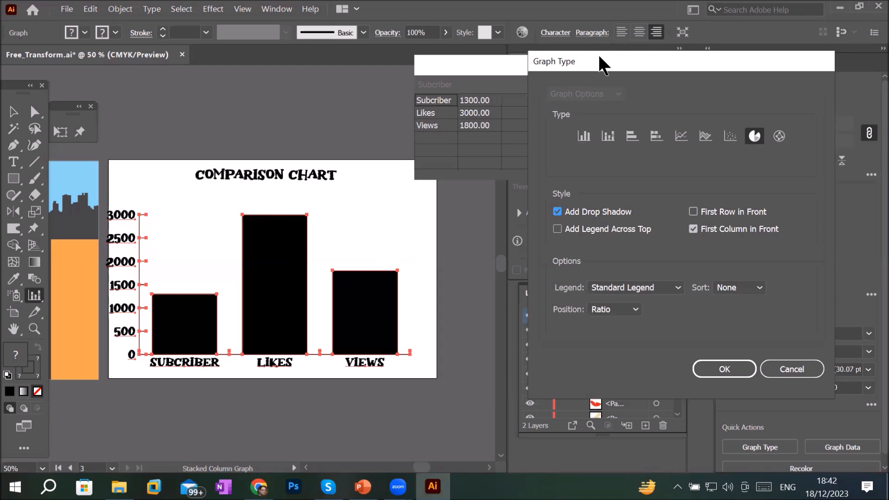
left_click_drag(599, 57, 452, 57)
left_click(452, 214)
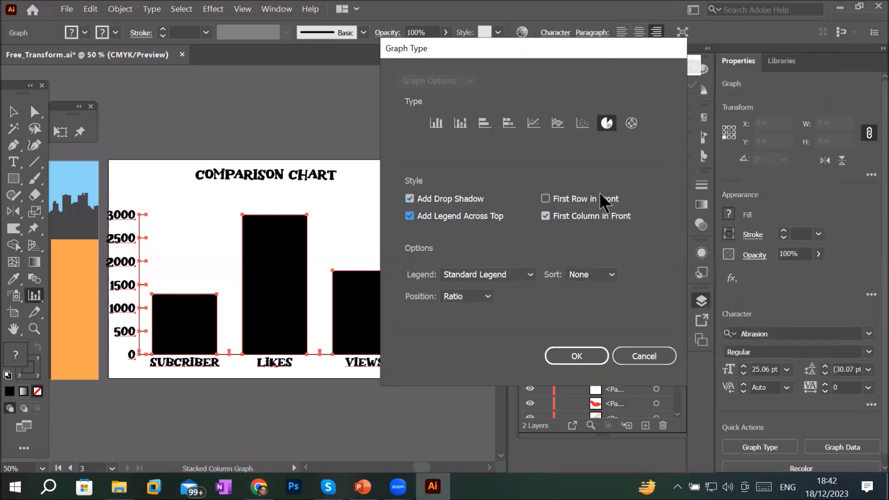
left_click(563, 198)
left_click(584, 350)
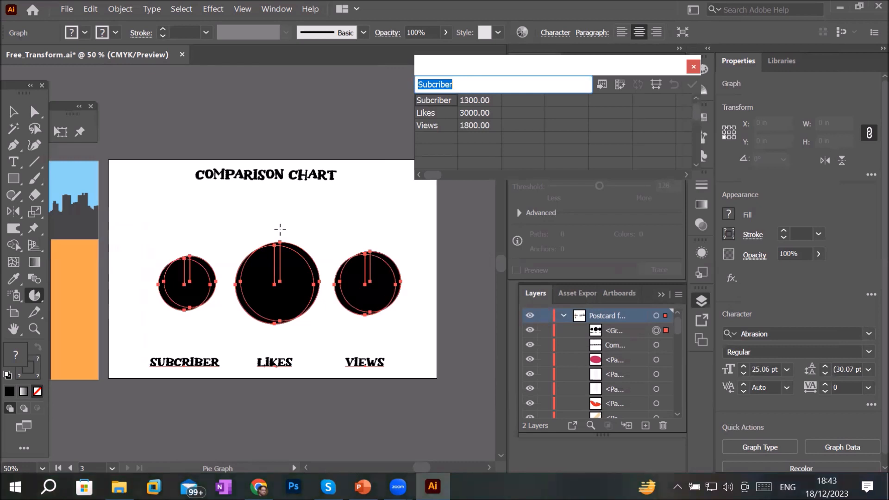
- Change the comparison graph's type to Line
double_click(35, 296)
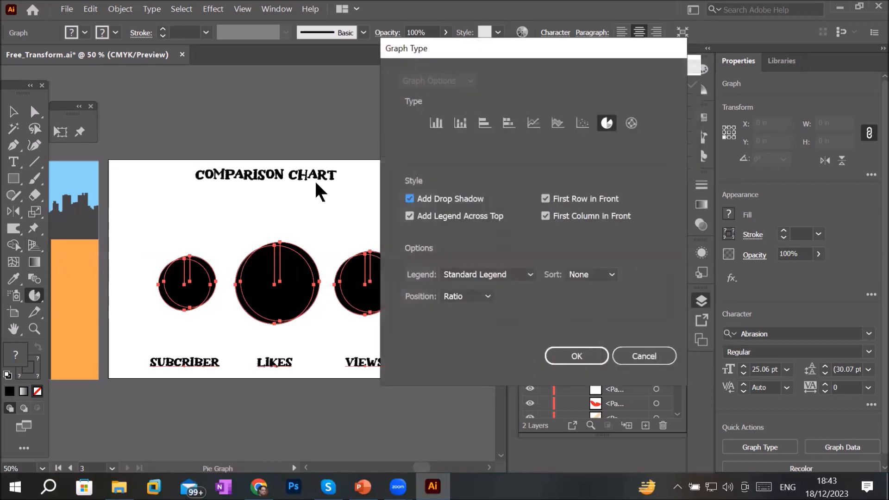
left_click(535, 123)
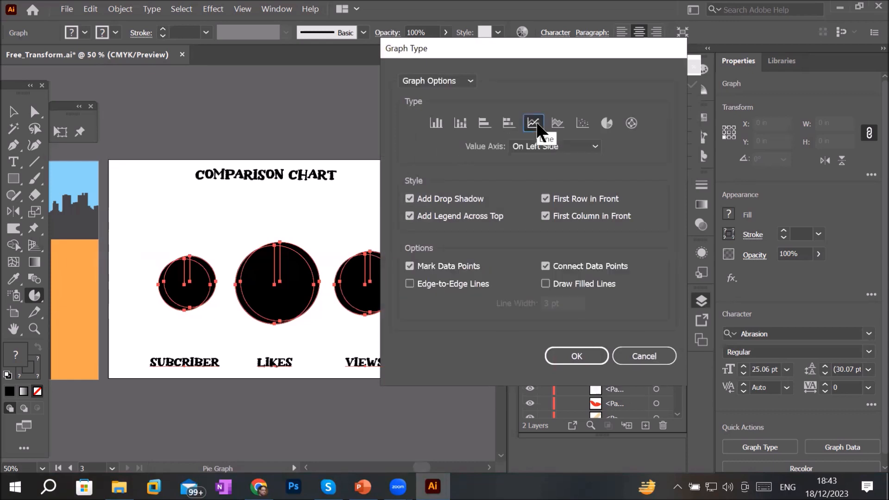
left_click(558, 360)
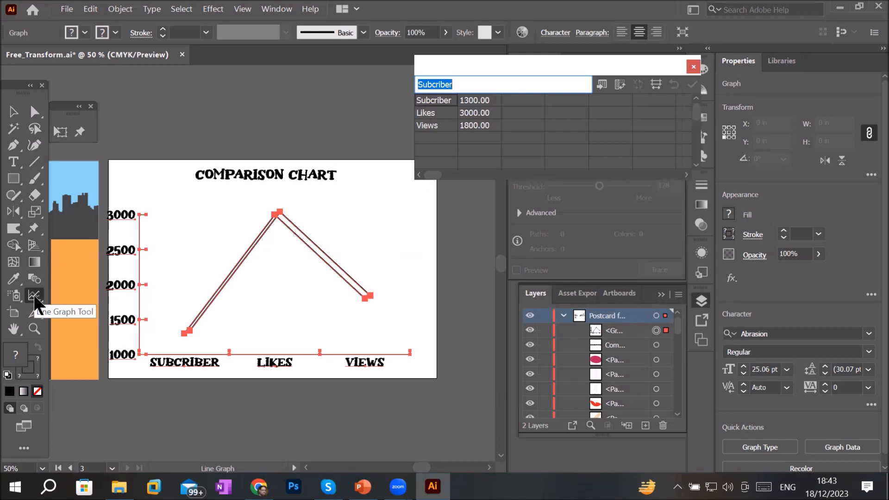
- Close the graph data window and add a new blank artboard beside the comparison chart artboard
scroll(220, 224, "down", 3)
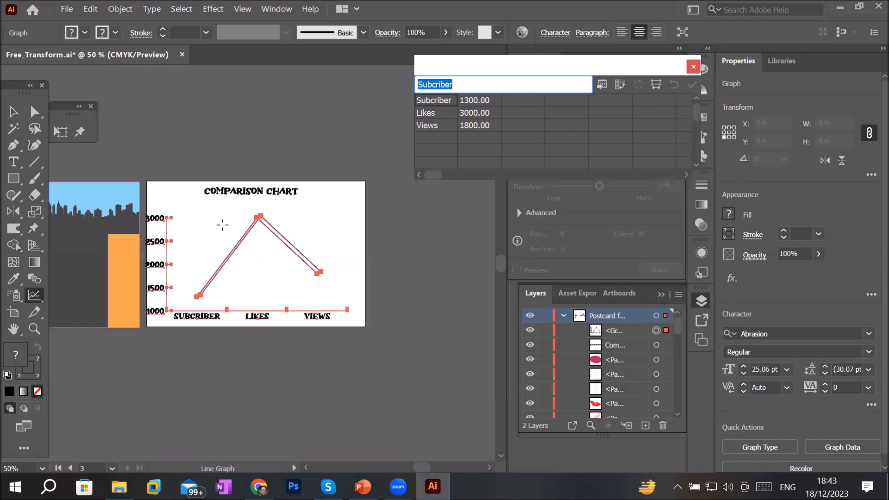
left_click(13, 311)
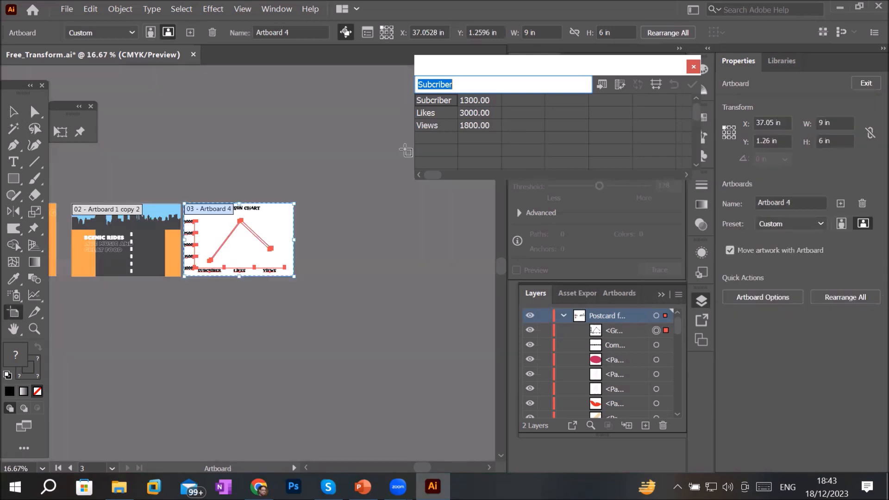
left_click(692, 67)
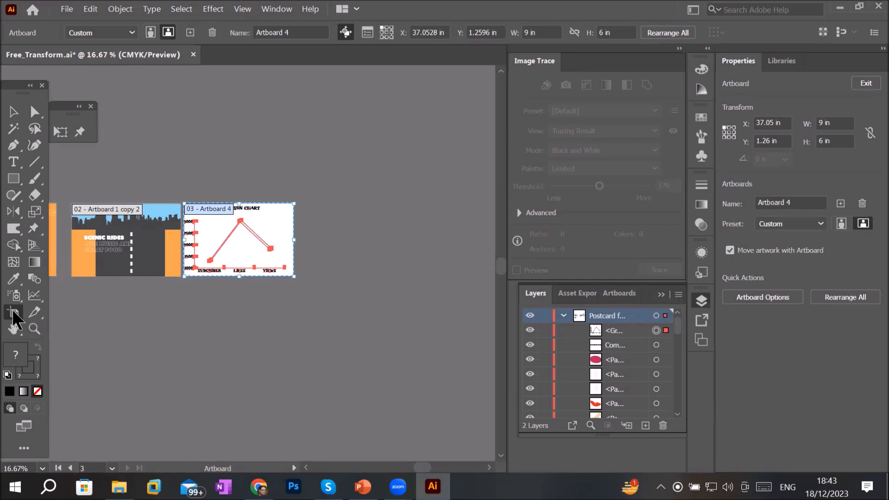
scroll(307, 248, "up", 2)
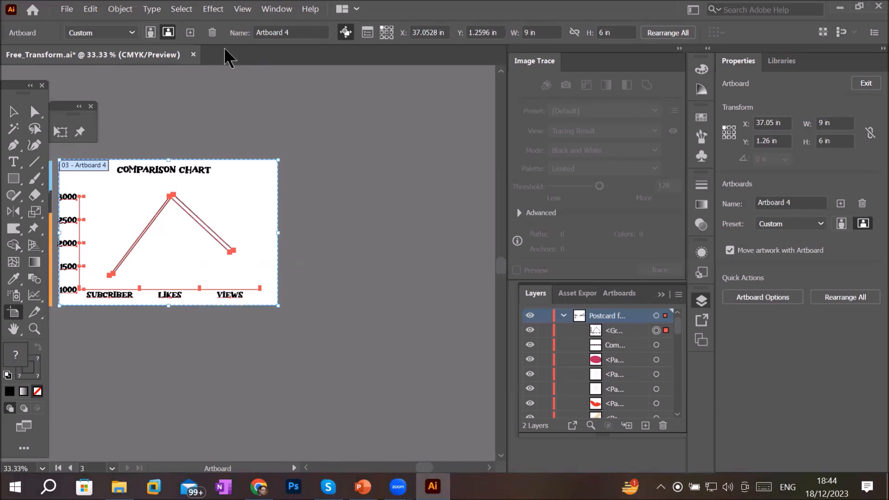
left_click(189, 35)
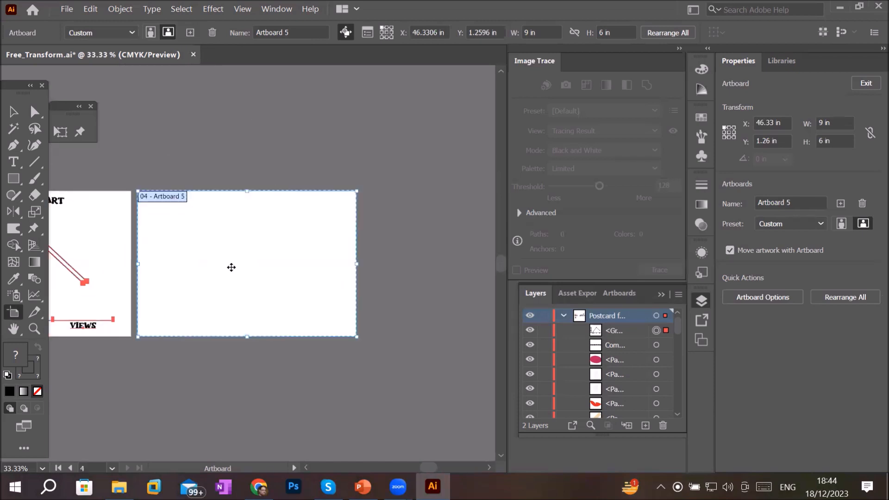
- Set the graph type to Pie and turn off the legend across the top
left_click(34, 296)
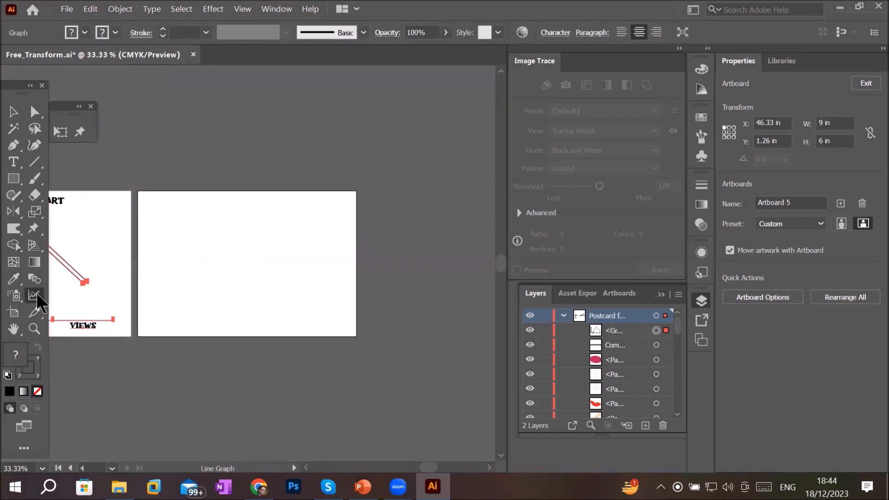
double_click(36, 292)
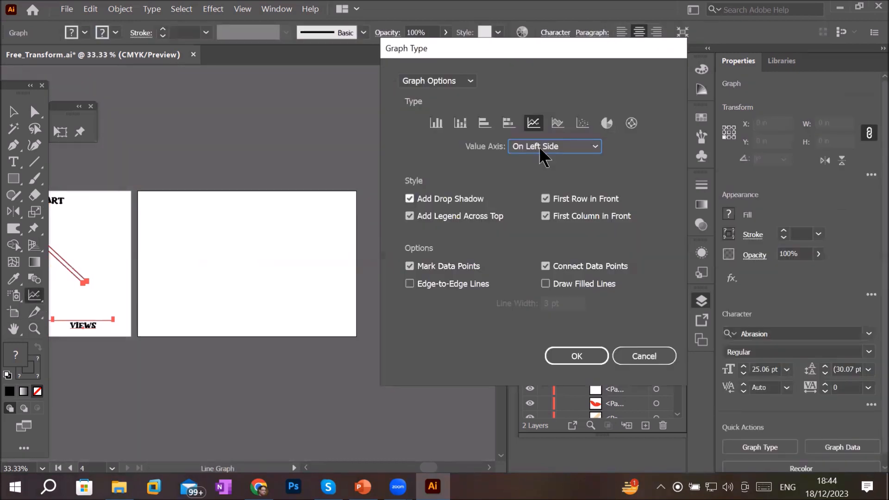
left_click(604, 123)
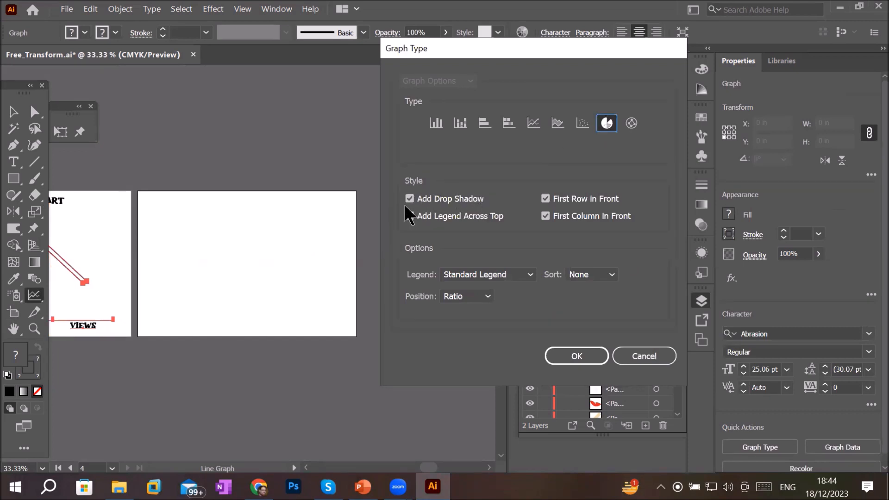
left_click(409, 215)
left_click(561, 357)
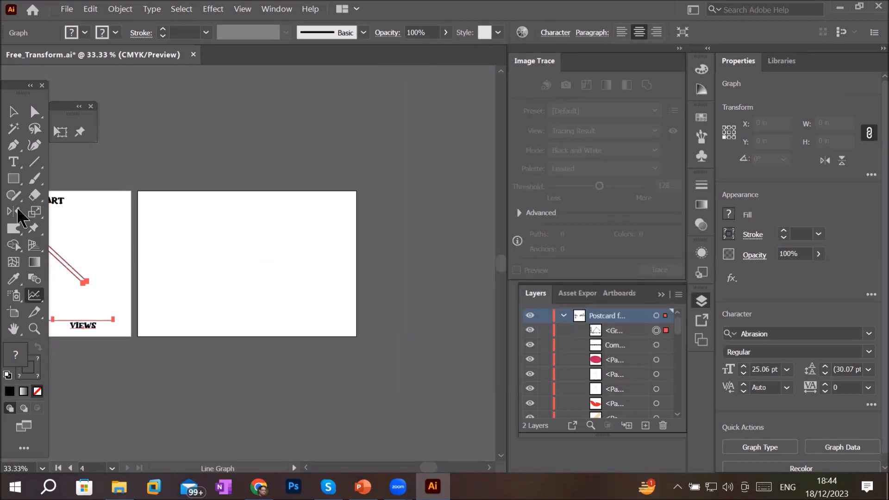
- Add the title "WORLD POPULATION" near the upper edge of the new artboard
left_click(14, 162)
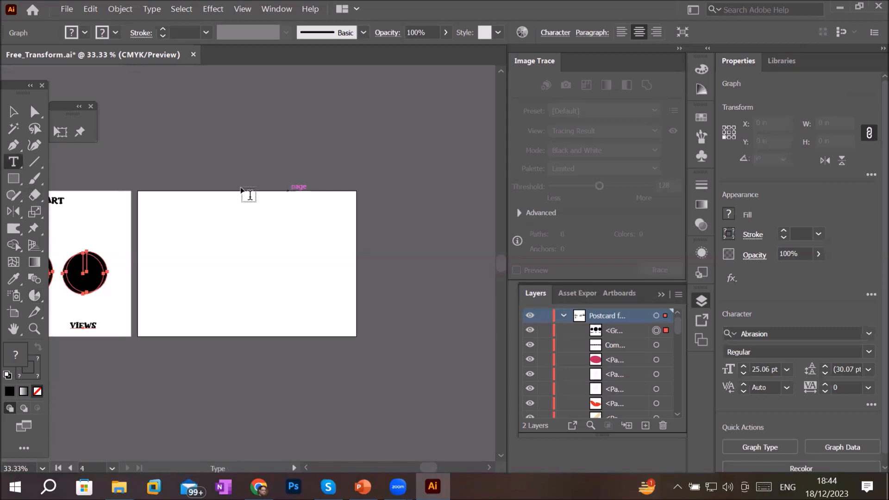
left_click(196, 202)
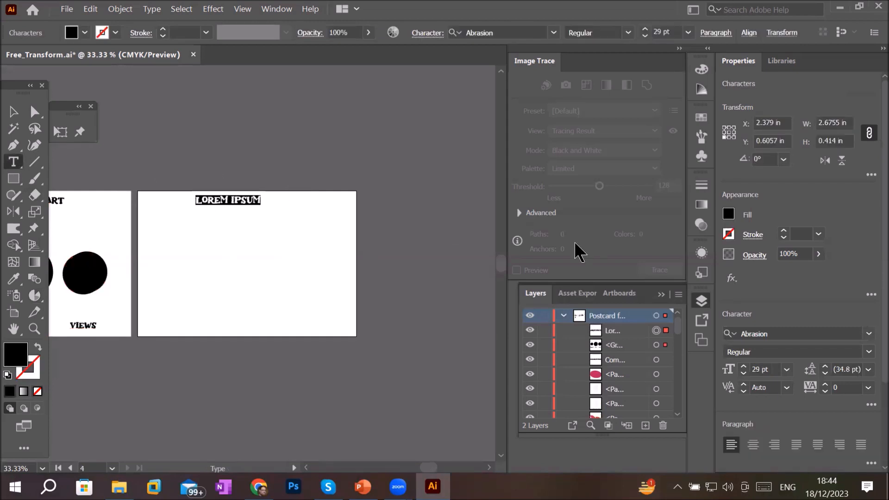
type("WORD")
key("BackSpace")
type("LD F")
type("P")
key("BackSpace")
type("OPULATION")
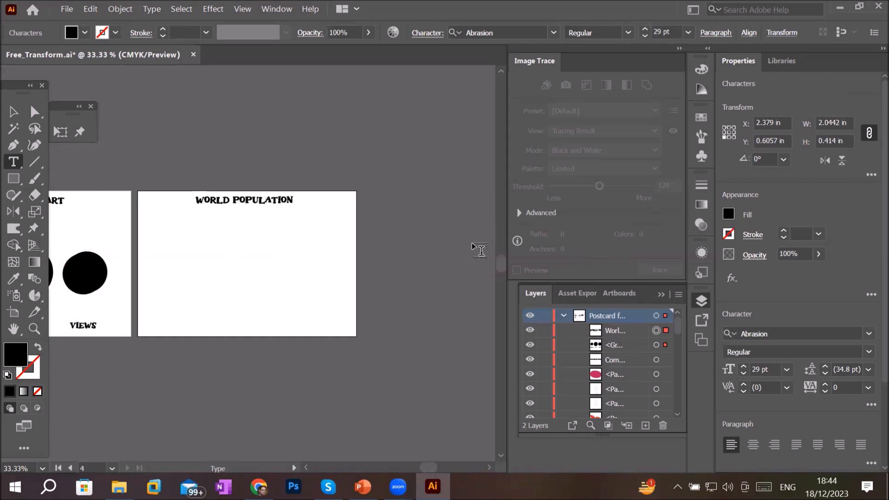
scroll(437, 264, "up", 2)
scroll(373, 260, "down", 2)
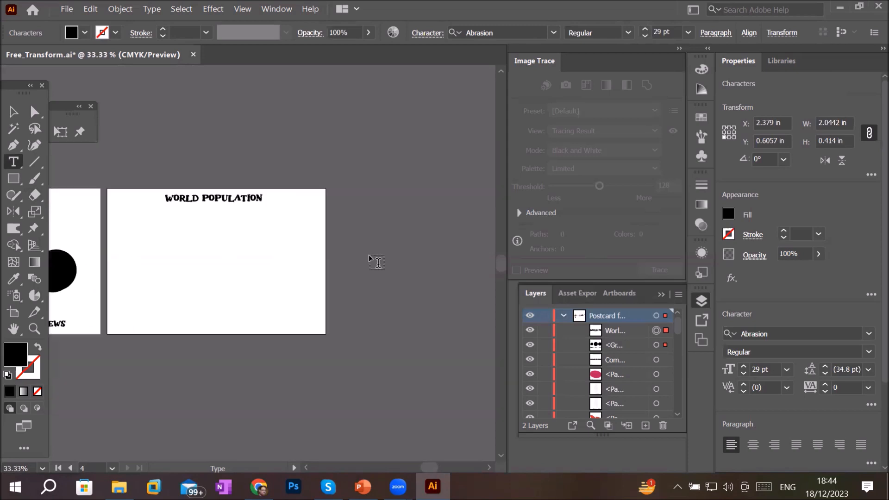
left_click(252, 260)
key("Escape")
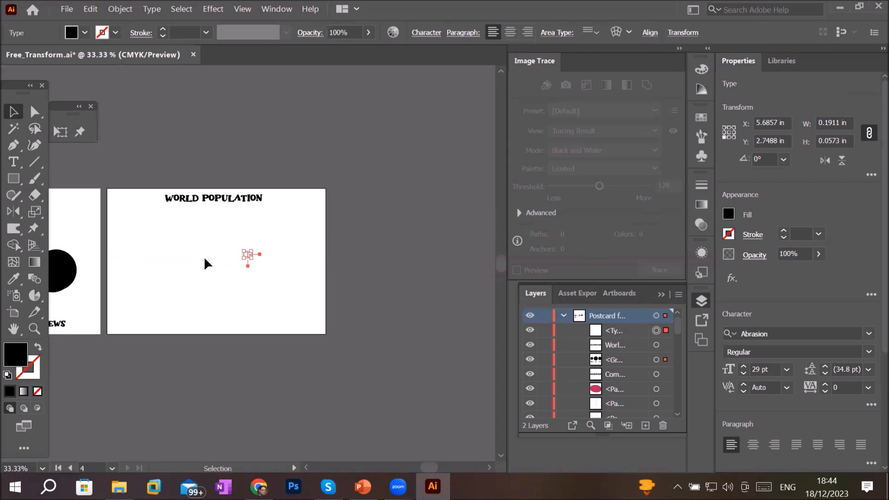
key("Delete")
left_click_drag(206, 262, 289, 242)
- Draw a large pie graph below the World Population title, filling most of the artboard
scroll(326, 215, "up", 2)
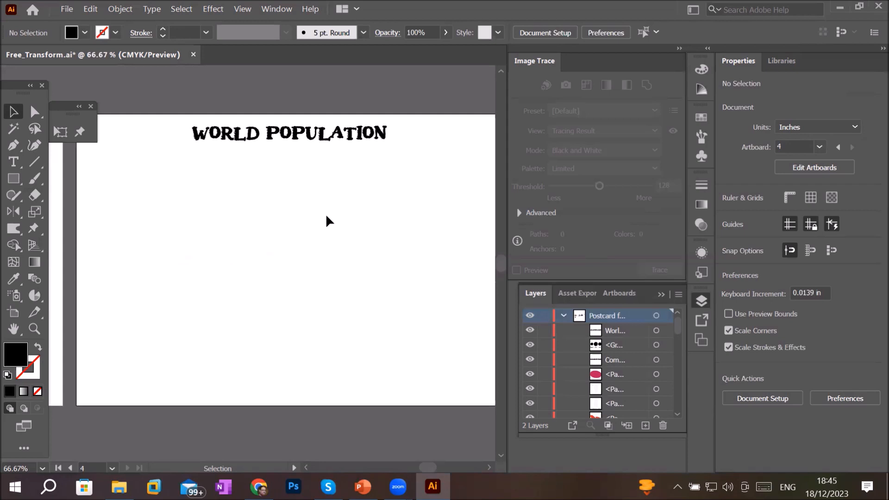
left_click(33, 297)
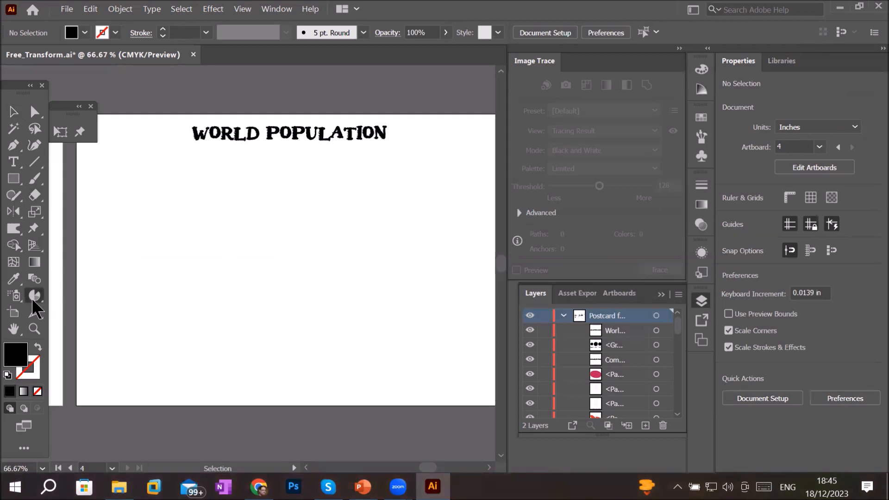
left_click_drag(151, 180, 443, 380)
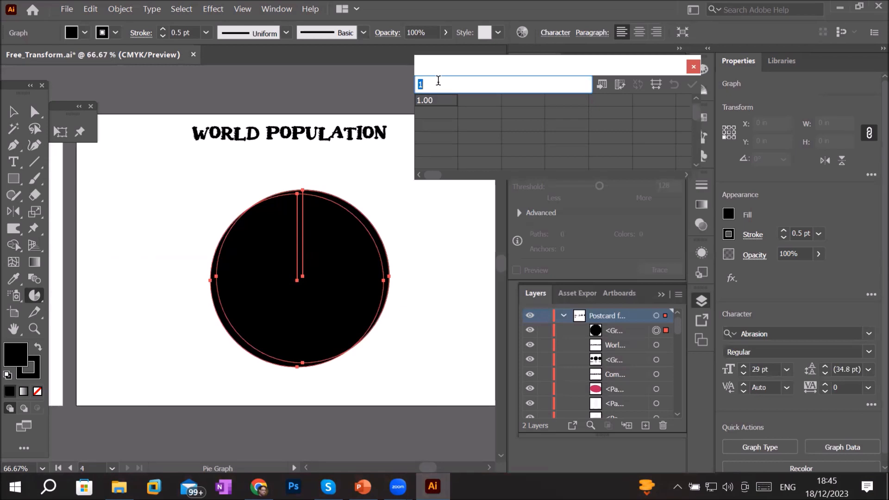
- Enter China, Pakistan and India as the row labels in the first column of the pie graph's data
type("China")
key("Return")
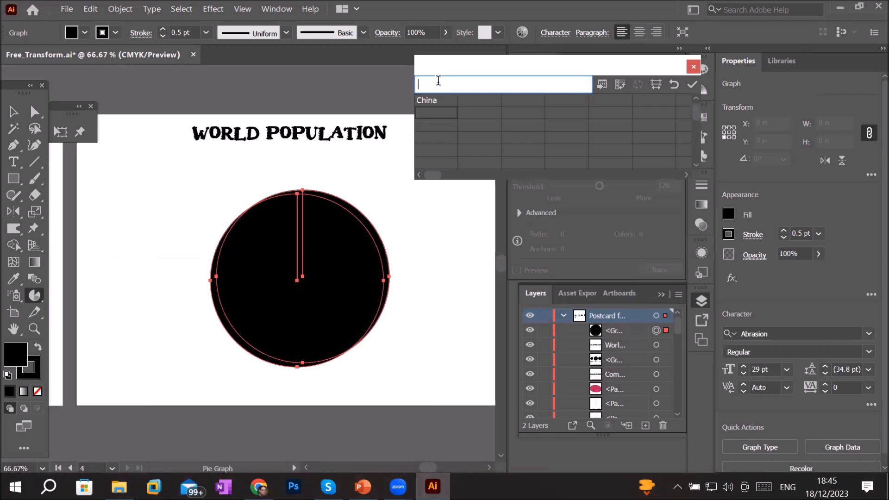
type("Pakistan")
key("Return")
type("India")
key("Return")
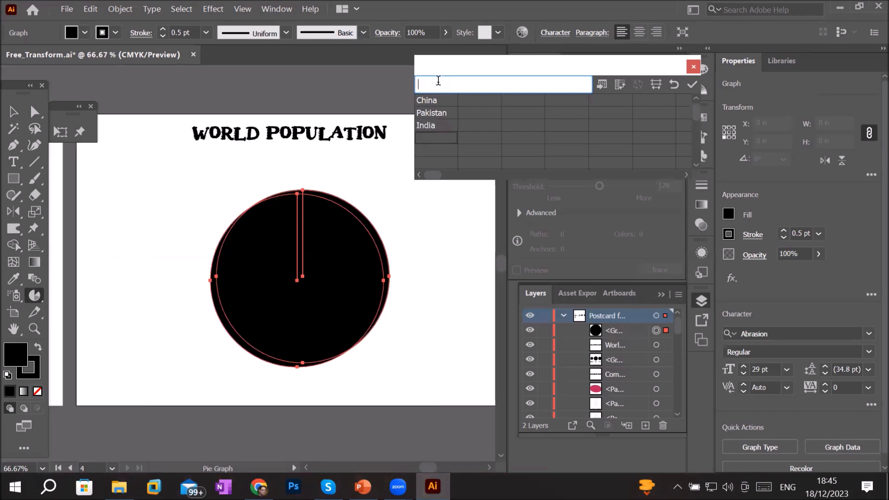
- Enter the values 4500 for China, 3000 for Pakistan and 5500 for India beside their labels in the graph data
left_click(476, 104)
type("45")
type("00")
key("Return")
type("3000")
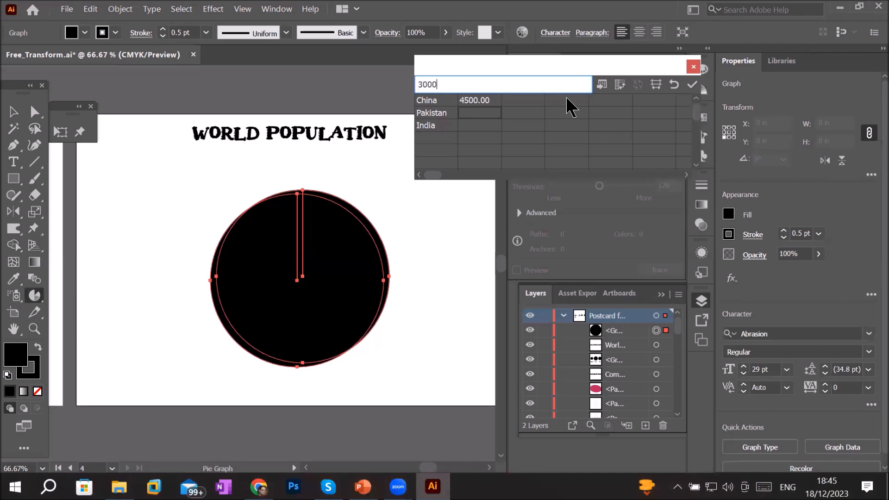
key("Return")
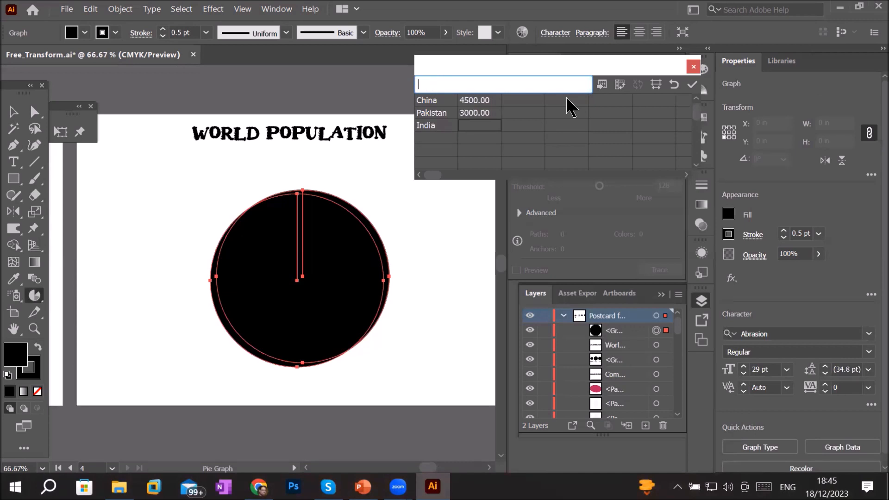
type("5500")
key("Return")
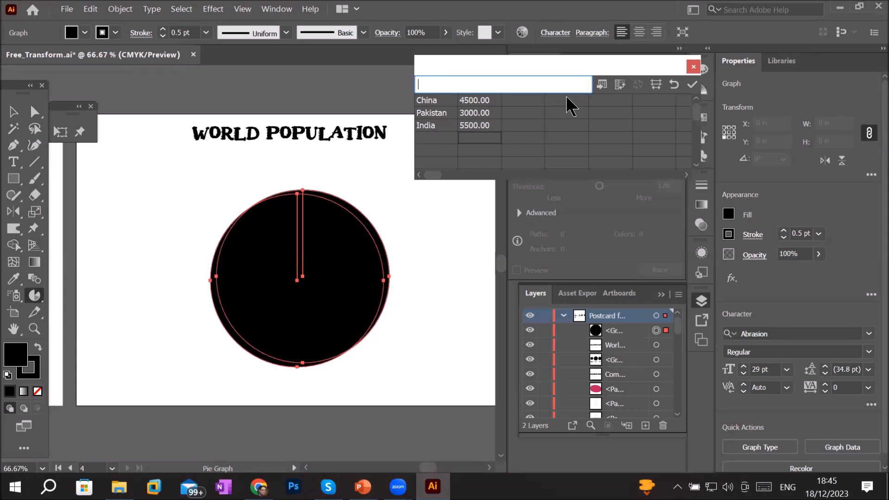
- Transpose the graph data so the three countries become column headings, and apply it to the pie graph
left_click(617, 84)
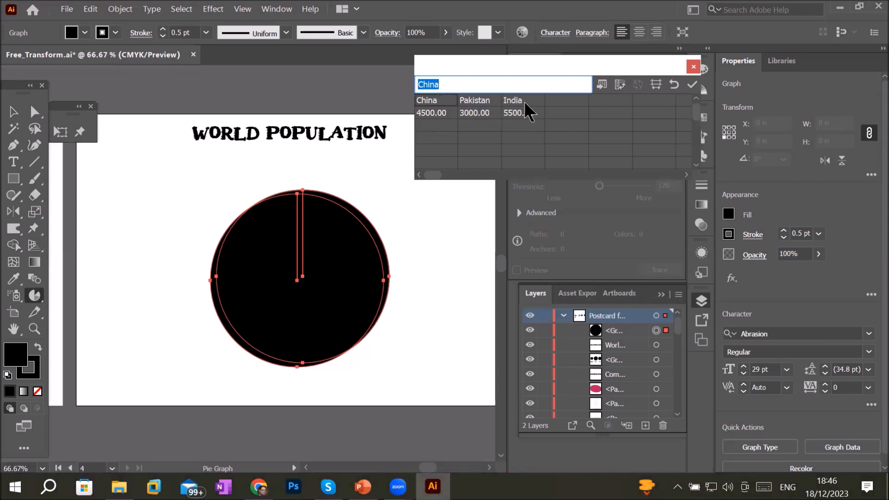
left_click(624, 79)
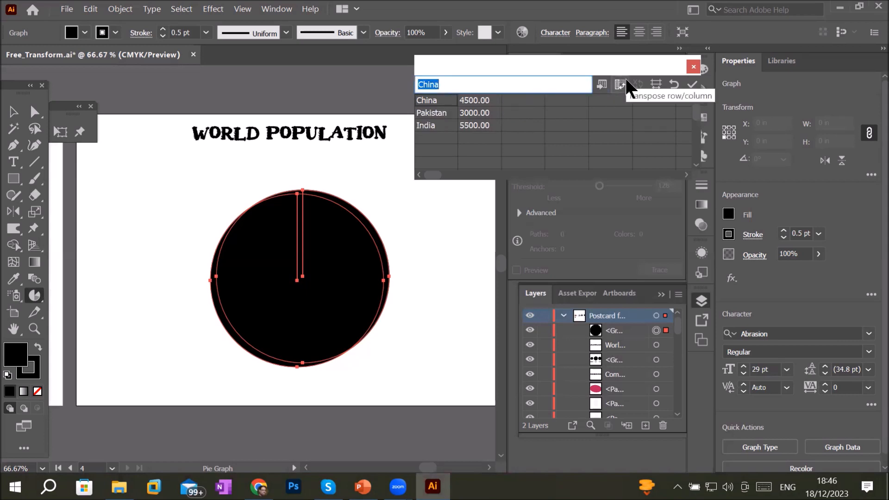
left_click(625, 80)
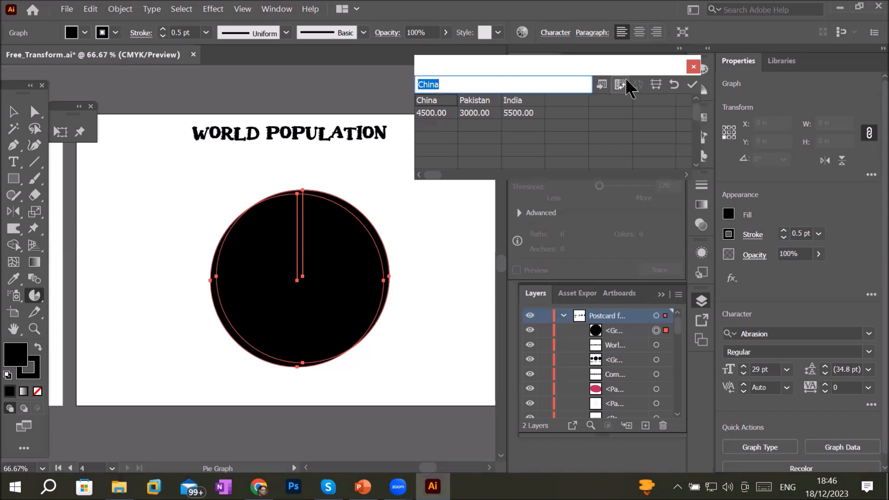
left_click(625, 80)
left_click(625, 81)
left_click(692, 84)
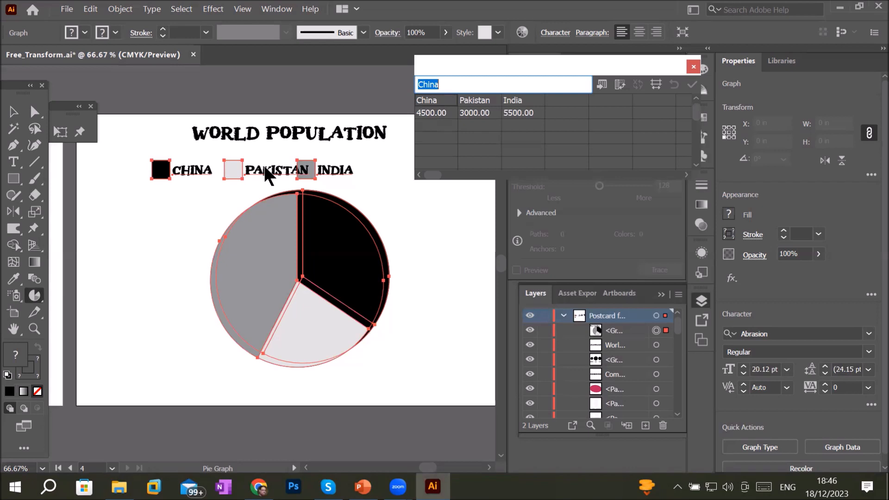
- Move the pie graph and its legend slightly down, away from the World Population title
left_click(40, 111)
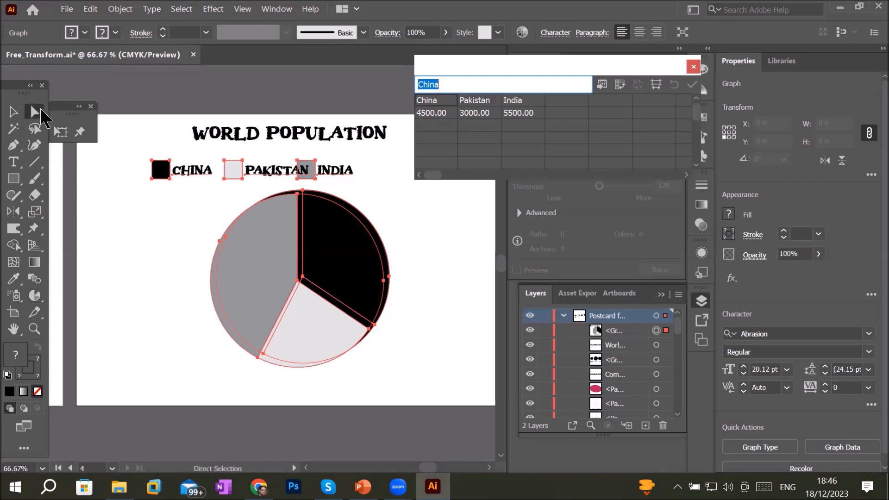
left_click(347, 246)
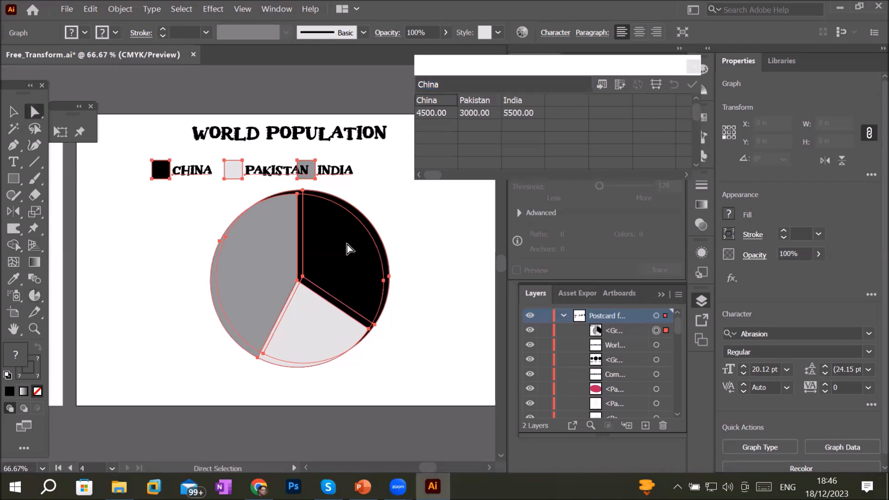
left_click_drag(346, 245, 347, 264)
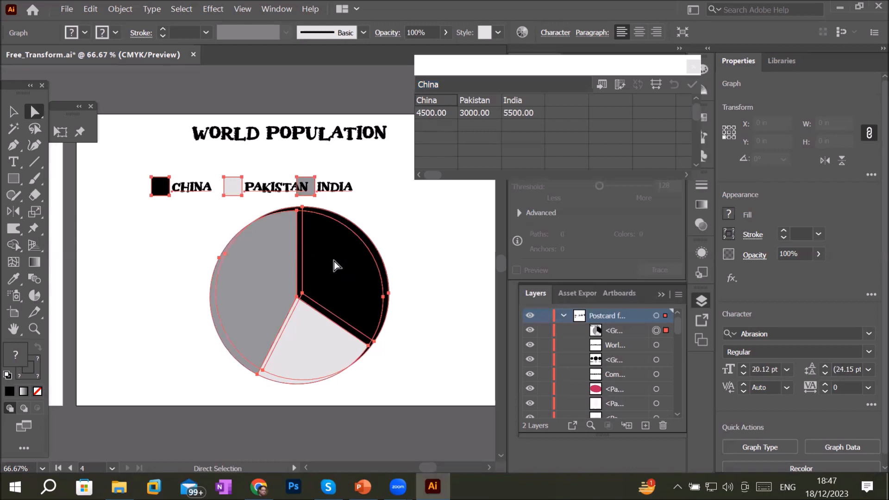
- Try a pink fill on the selected pie graph, and undo the color change
left_click(85, 33)
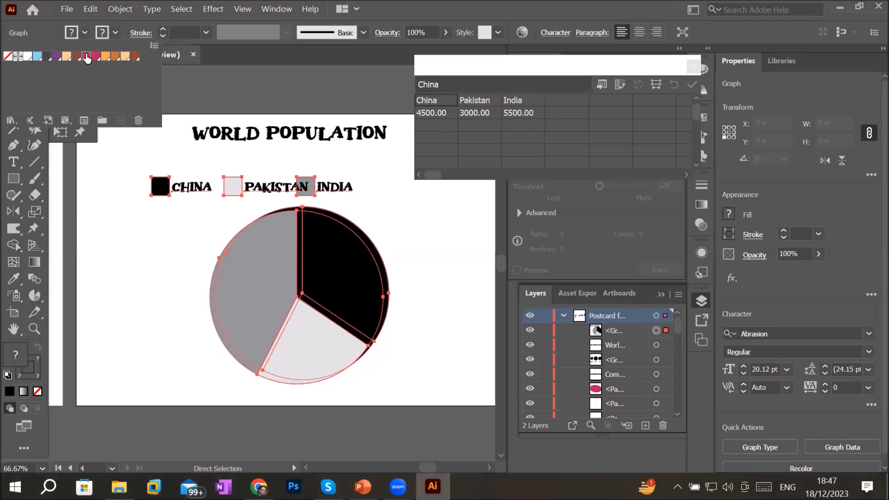
left_click(86, 56)
key("Escape")
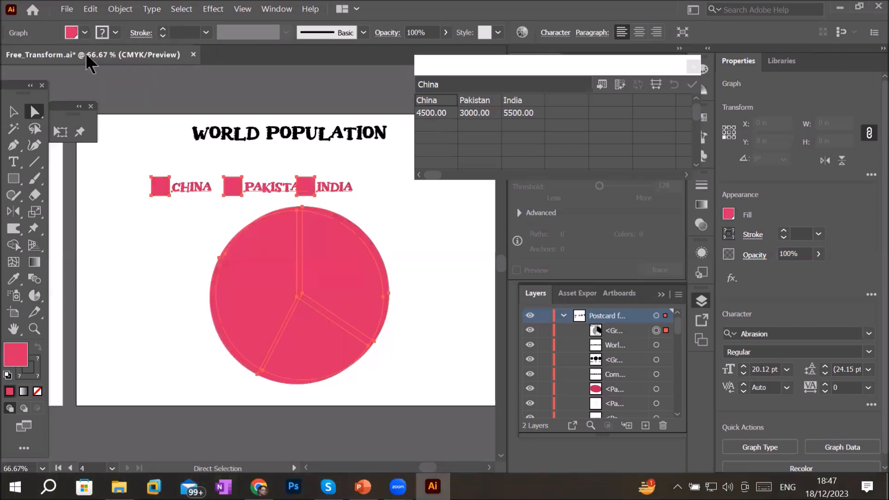
left_click(387, 207)
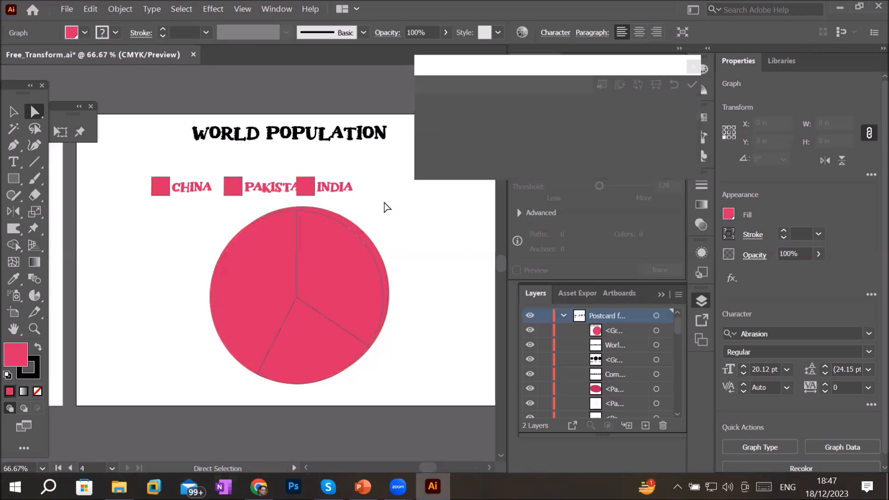
key("ctrl+z")
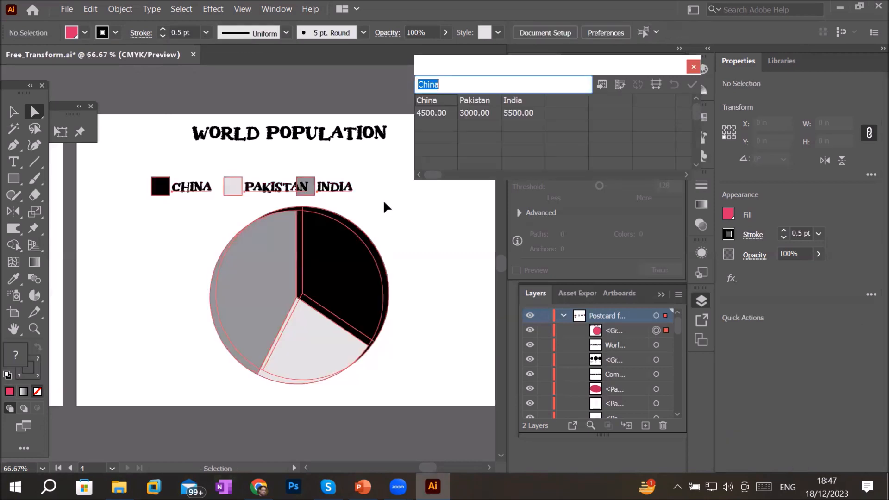
left_click(347, 234)
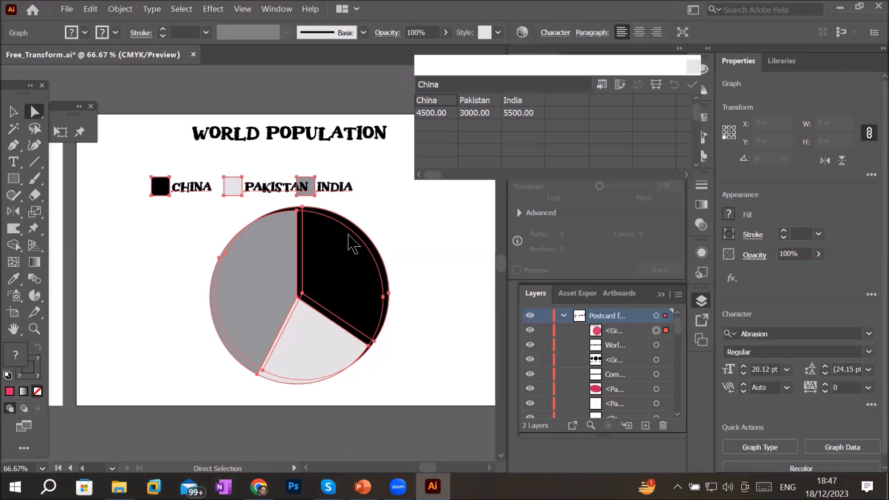
right_click(348, 235)
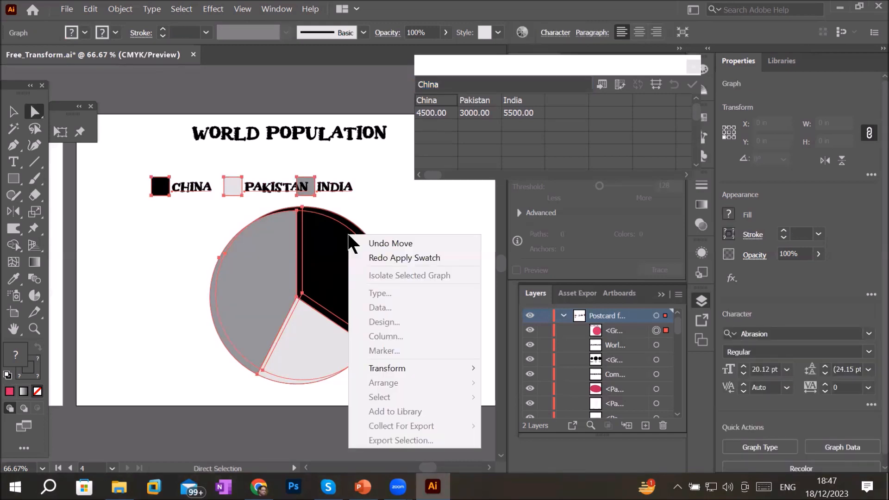
left_click(311, 306)
right_click(311, 306)
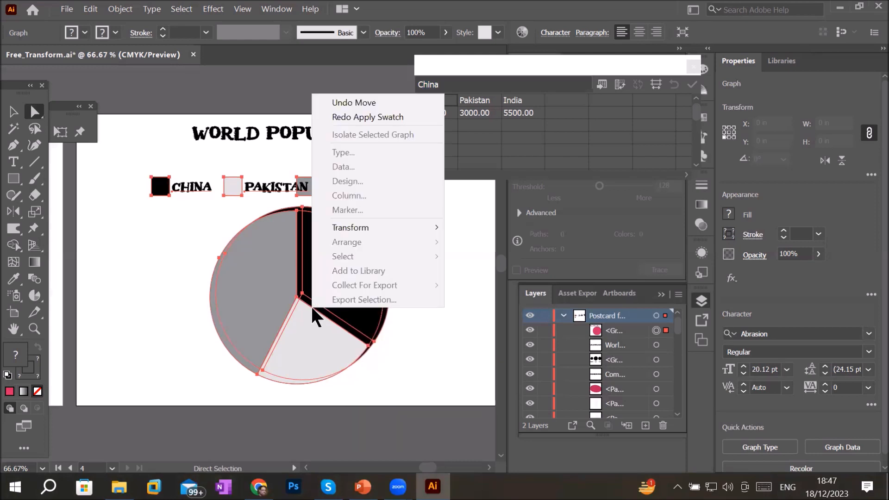
left_click(235, 264)
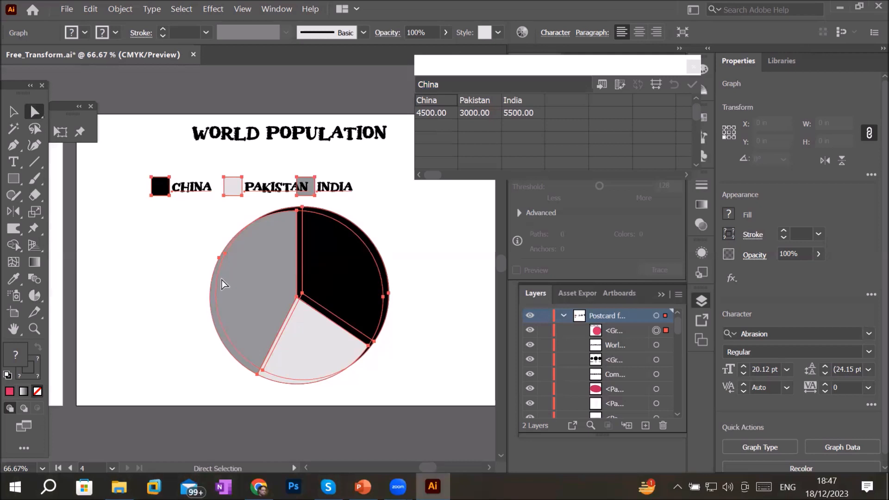
- Shift the pie graph and its legend slightly up and to the right, more centered beneath the title
mouse_move(216, 286)
left_mouse_down()
mouse_move(174, 301)
mouse_move(223, 297)
mouse_move(226, 273)
left_mouse_up()
key("ctrl+=")
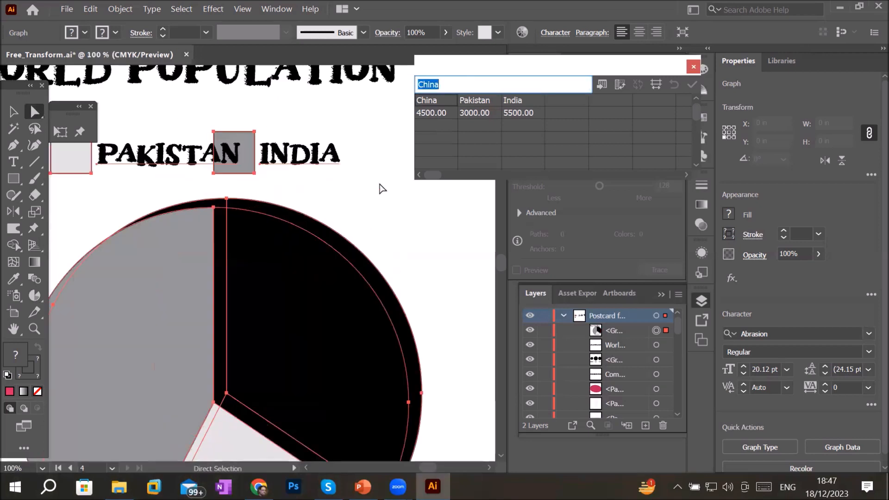
scroll(379, 187, "up", 1)
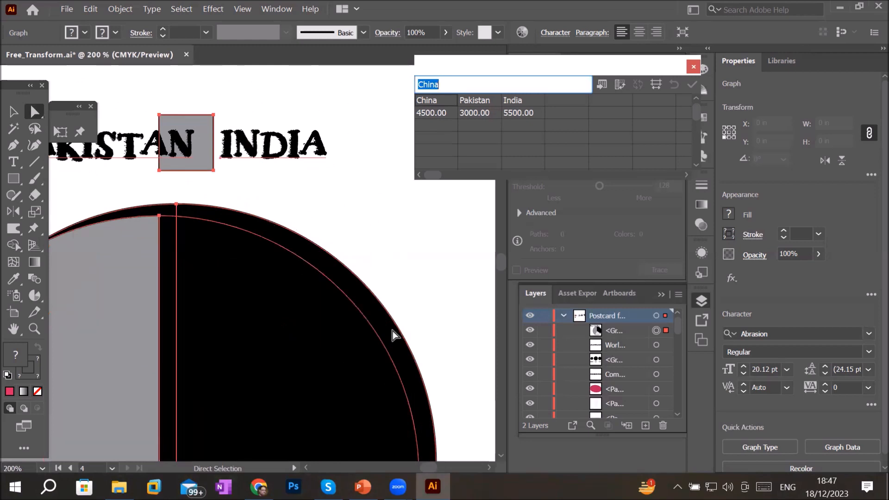
scroll(265, 318, "down", 2)
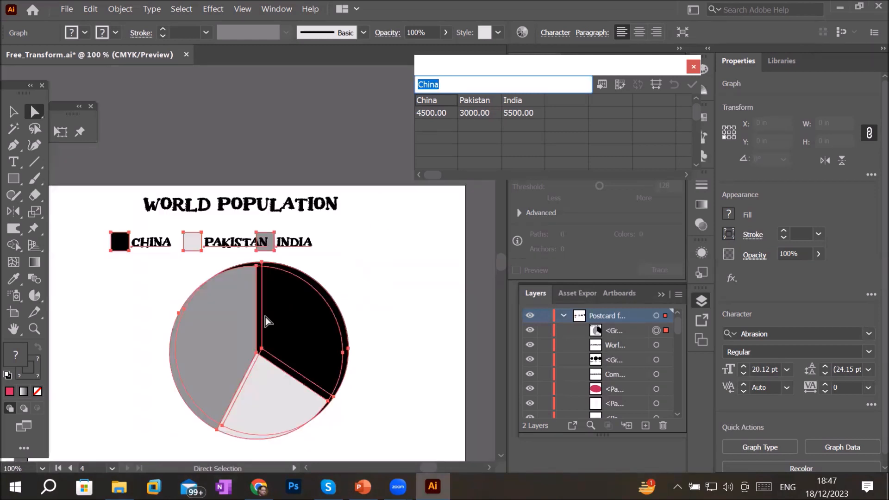
scroll(267, 354, "down", 1)
left_click_drag(273, 390, 289, 348)
left_click_drag(288, 352, 284, 371)
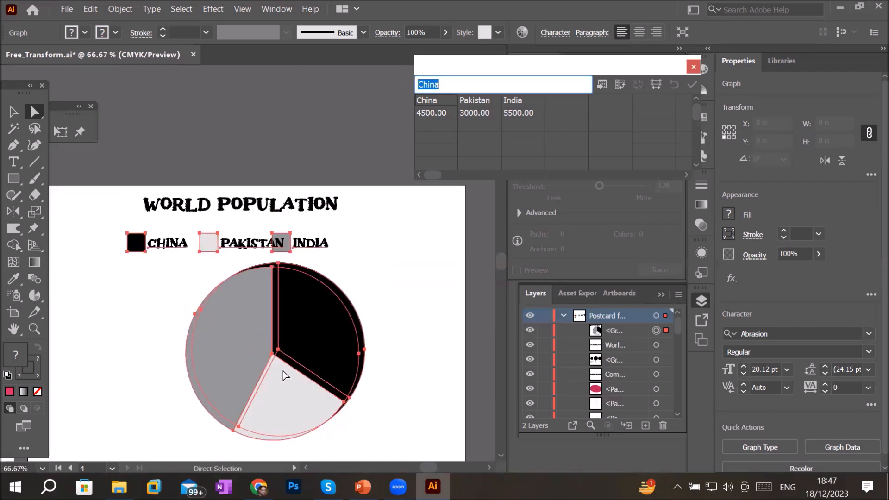
left_click(133, 242)
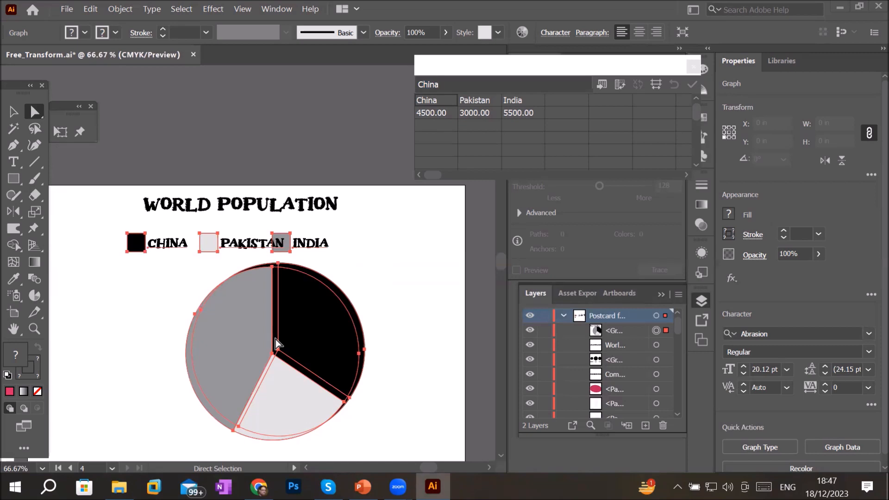
left_click(13, 112)
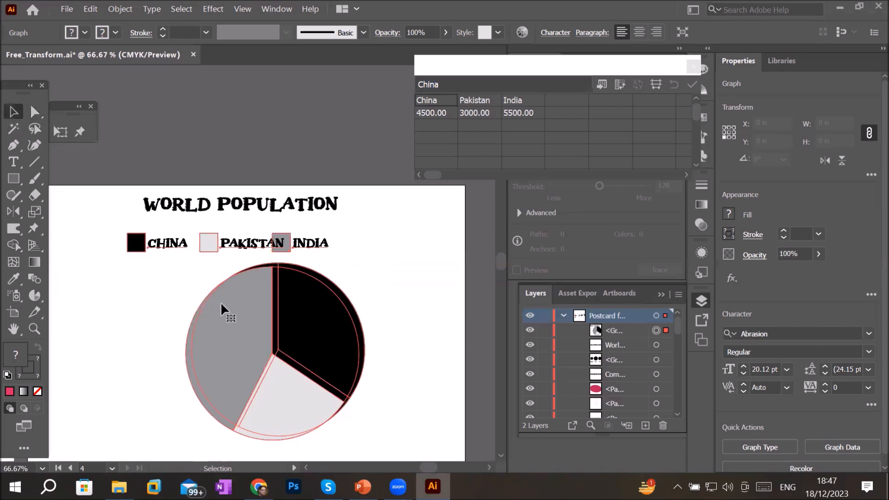
right_click(312, 293)
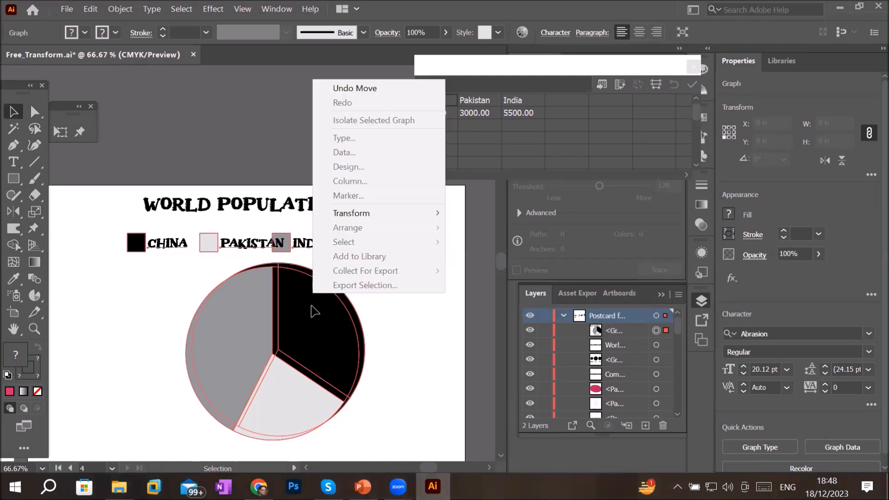
key("Escape")
- Move the pie graph and legend down and slightly to the left to widen the gap below the title
left_click(35, 112)
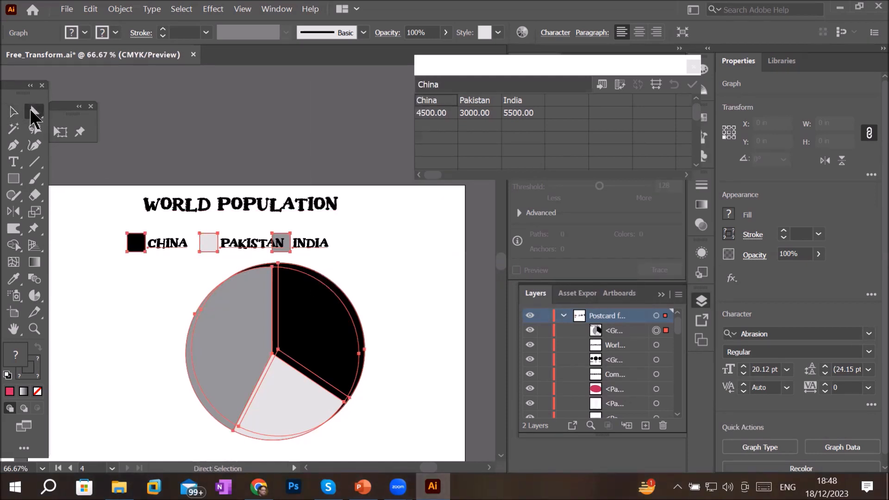
left_click(31, 112)
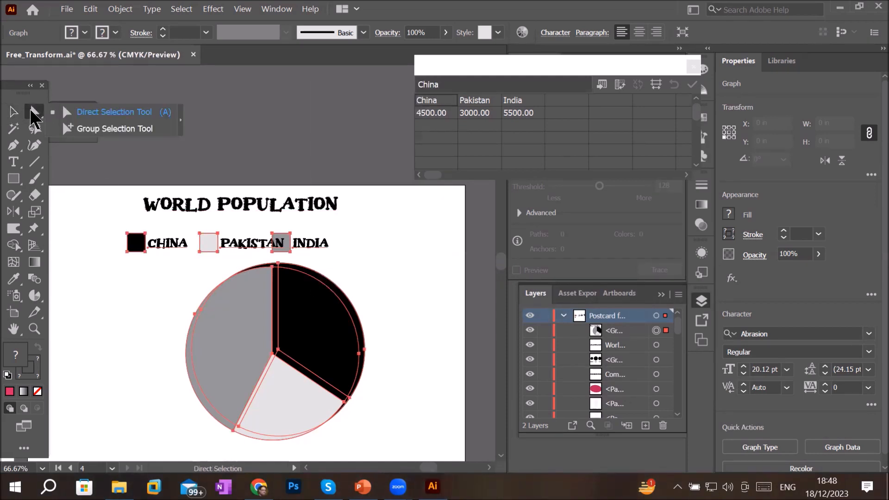
left_click(105, 131)
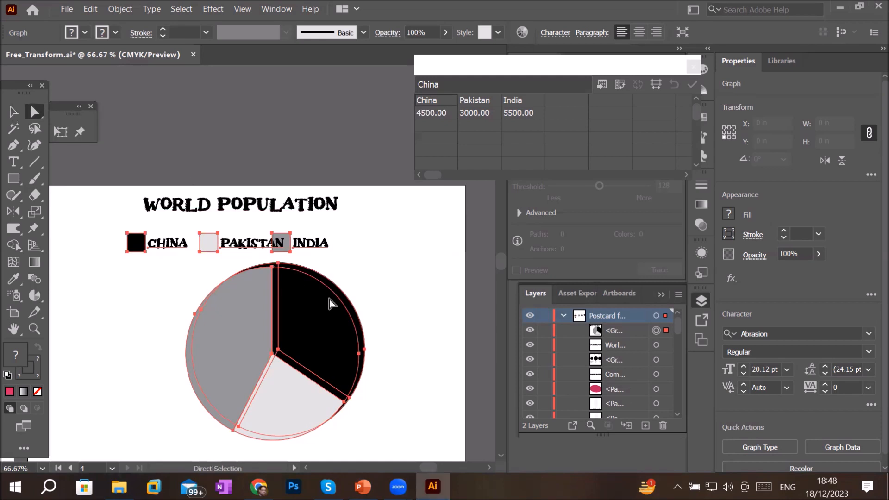
left_click_drag(329, 299, 318, 320)
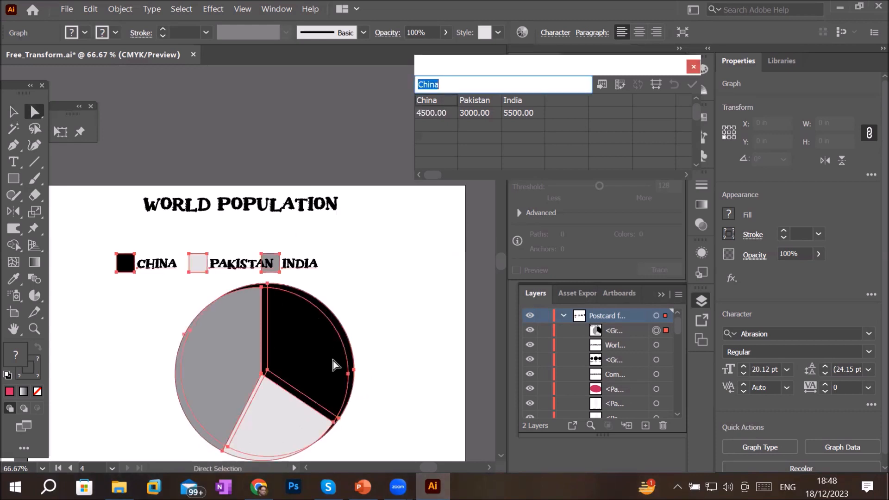
- Select only the black China slice of the pie and fill it with the swatch C=0 M=20 Y=50 K=0
scroll(378, 397, "up", 2)
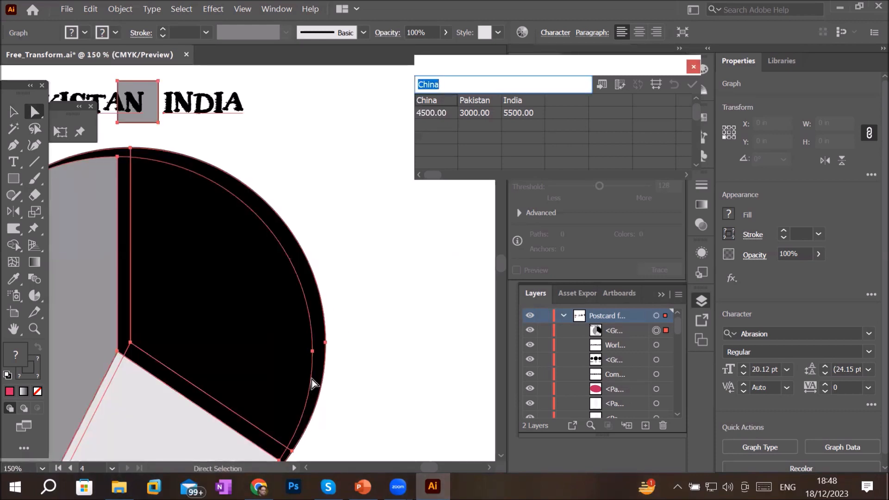
left_click(313, 354)
scroll(366, 363, "down", 2)
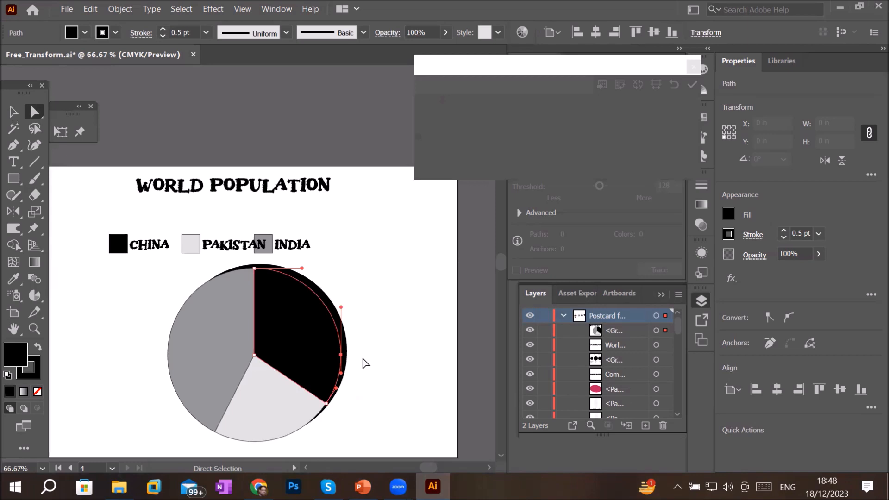
left_click(85, 34)
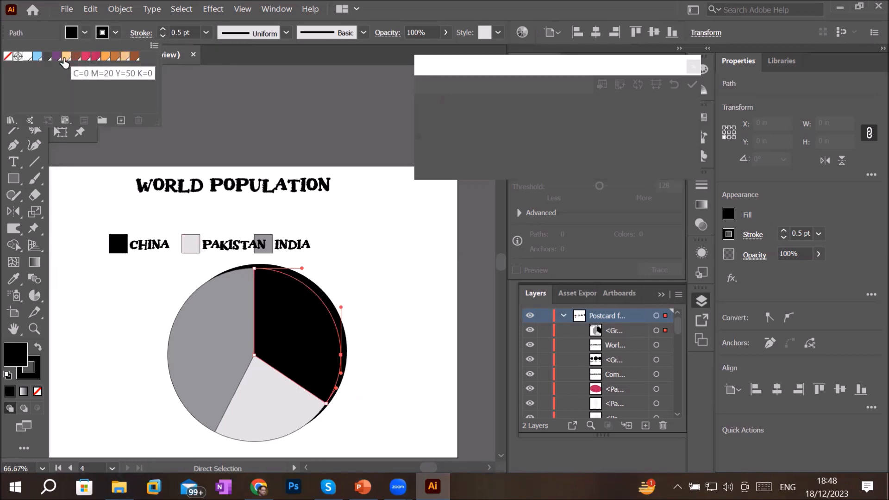
left_click(67, 57)
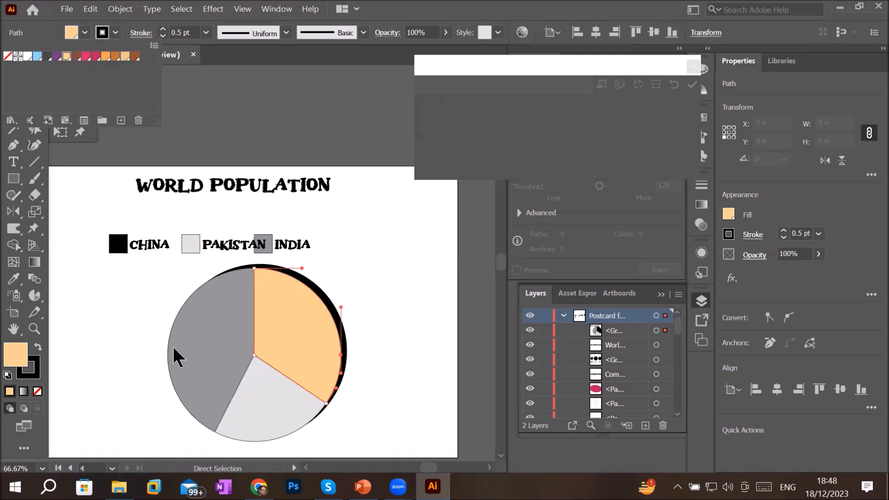
key("Escape")
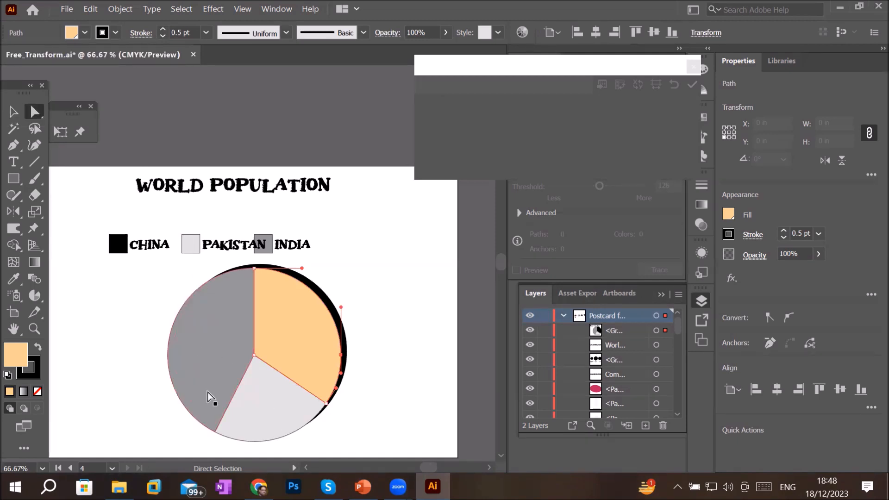
- Select only the dark grey slice of the pie and fill it with the brown swatch C=26 M=69 Y=86 K=28
left_click_drag(252, 271, 254, 267)
left_click(231, 324)
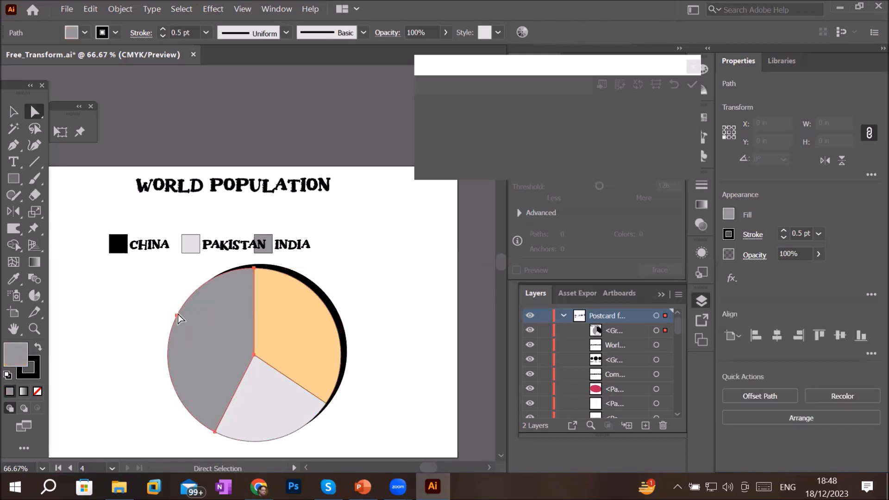
left_click(84, 32)
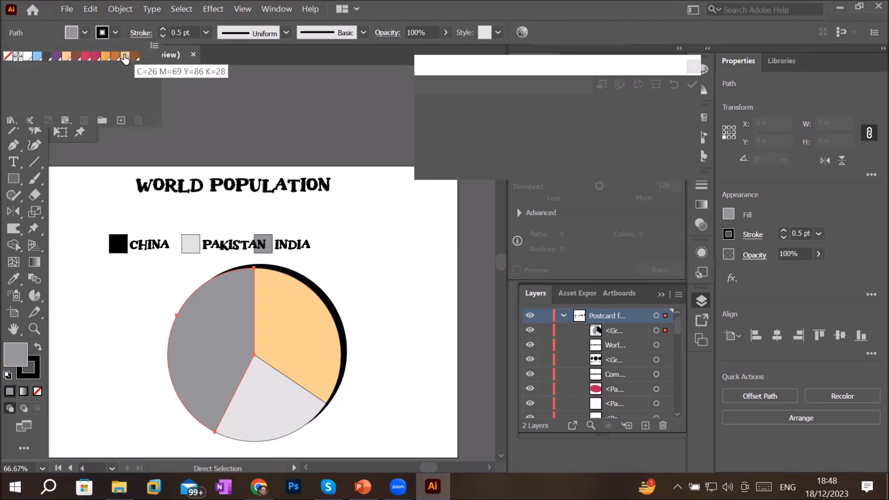
left_click(134, 57)
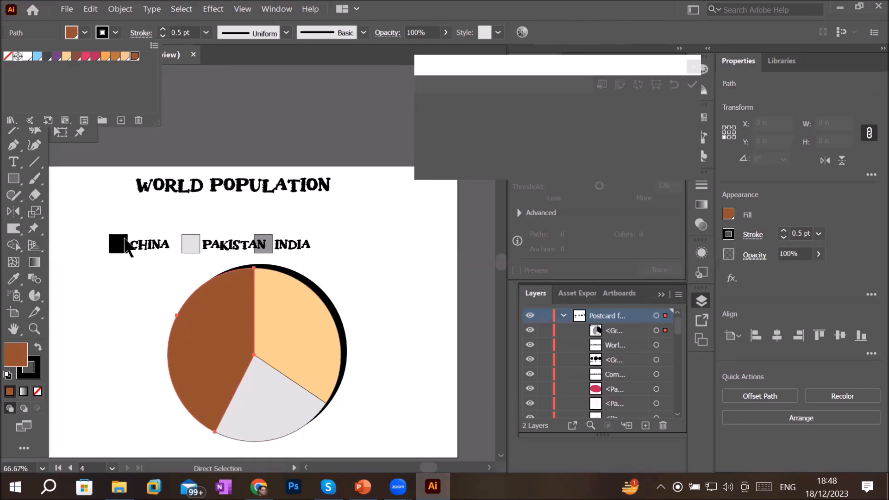
- Recolor the China legend box by sampling the peach pie slice with the Eyedropper
left_click(123, 246)
left_click(124, 249)
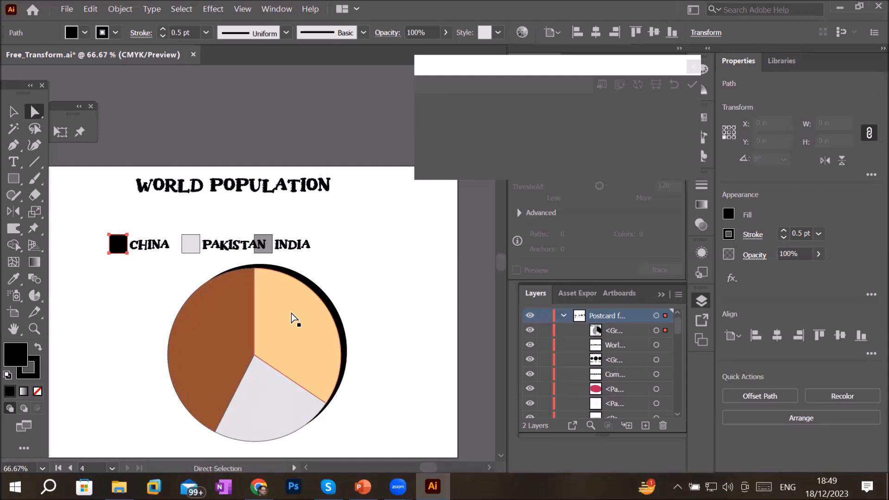
left_click(14, 279)
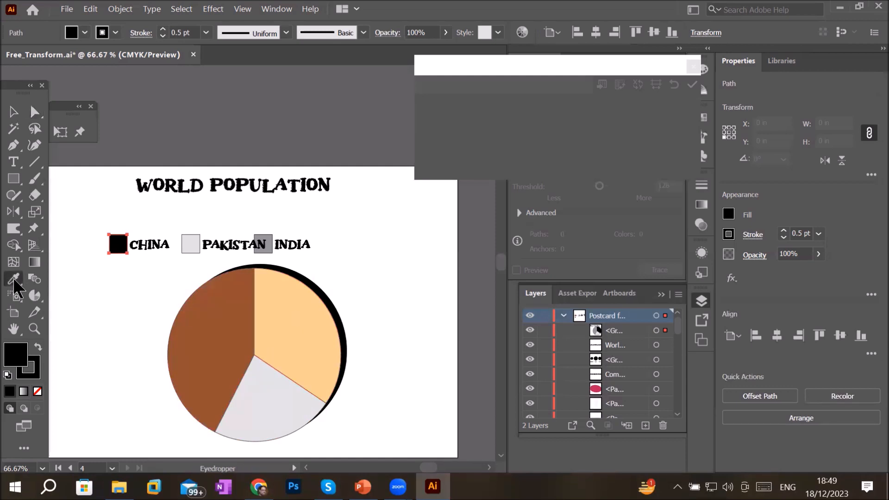
left_click(281, 303)
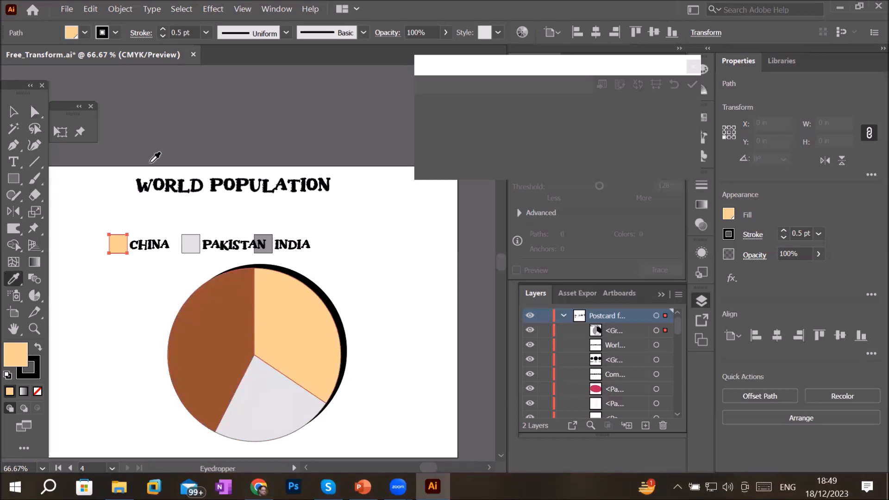
- Recolor the Pakistan legend box by sampling the brown pie slice with the Eyedropper
left_click(35, 112)
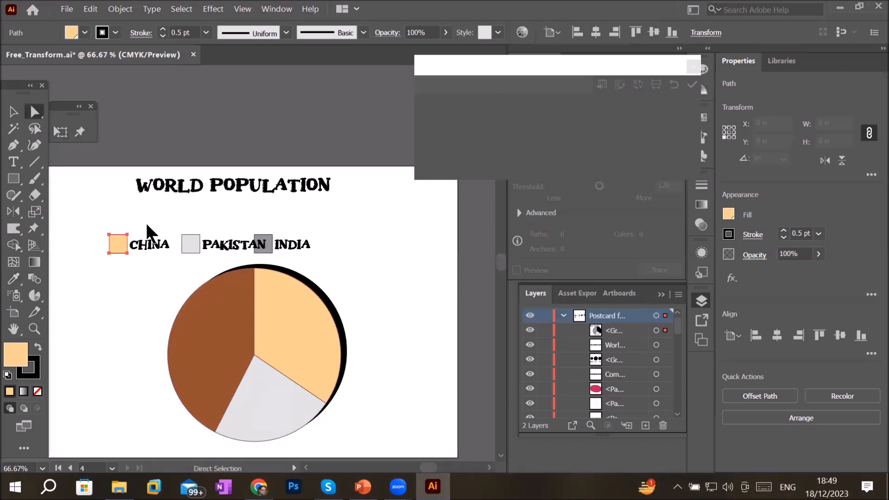
left_click(190, 245)
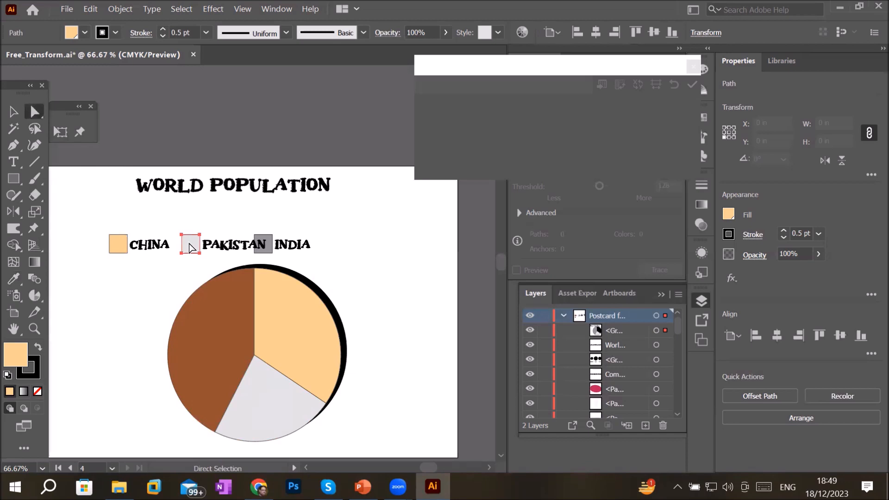
left_click(14, 278)
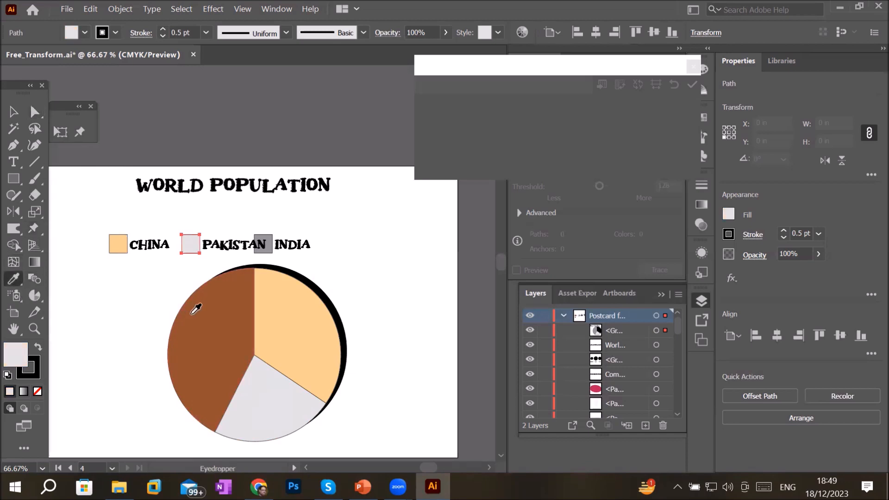
left_click(195, 308)
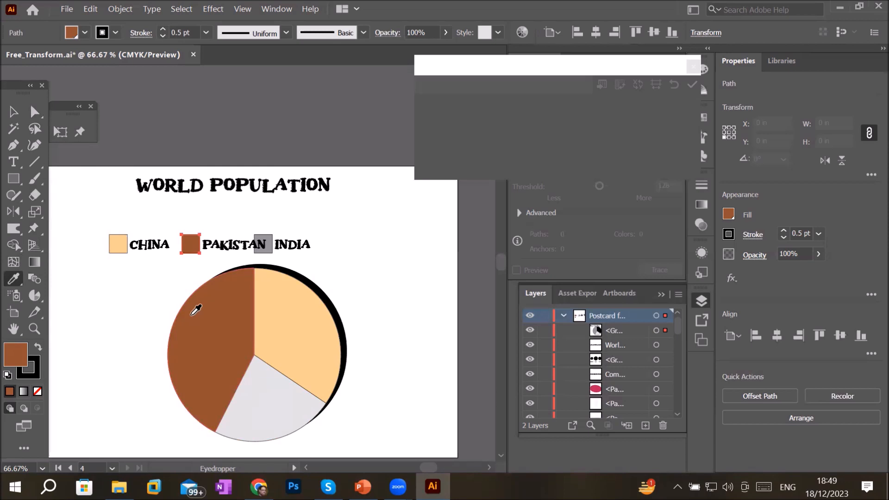
- Deselect all artwork and clear away the blank floating panel covering the Image Trace settings
left_click(14, 112)
left_click(326, 137)
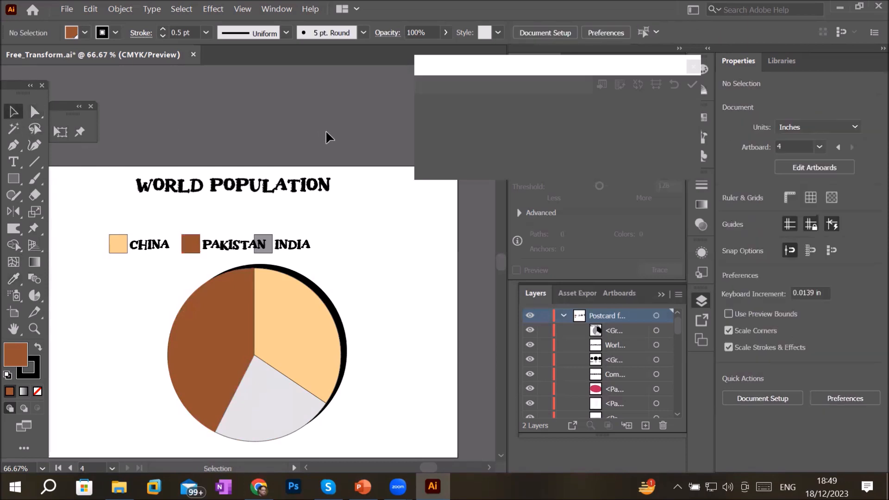
mouse_move(584, 53)
left_mouse_down()
mouse_move(400, 110)
mouse_move(484, 110)
left_mouse_up()
left_click(502, 114)
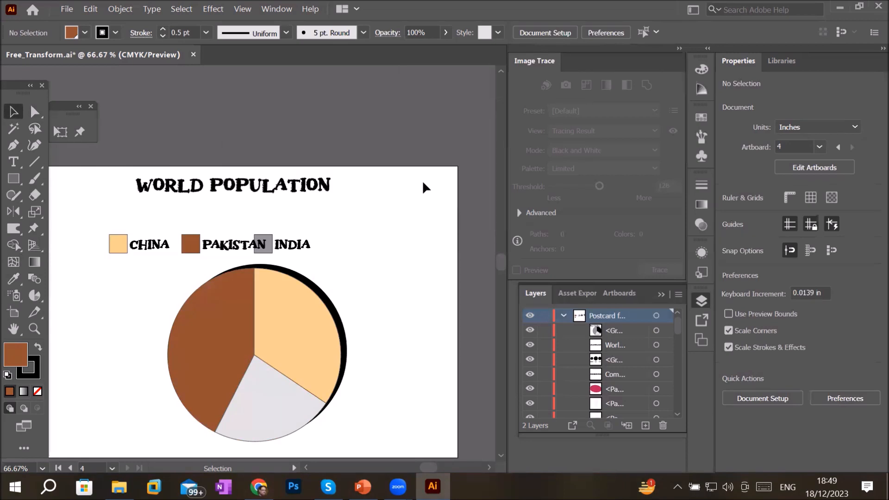
- Try isolating the pie graph to reach its individual parts, target the graph object, and leave isolation mode
scroll(312, 445, "up", 3)
scroll(321, 442, "down", 3)
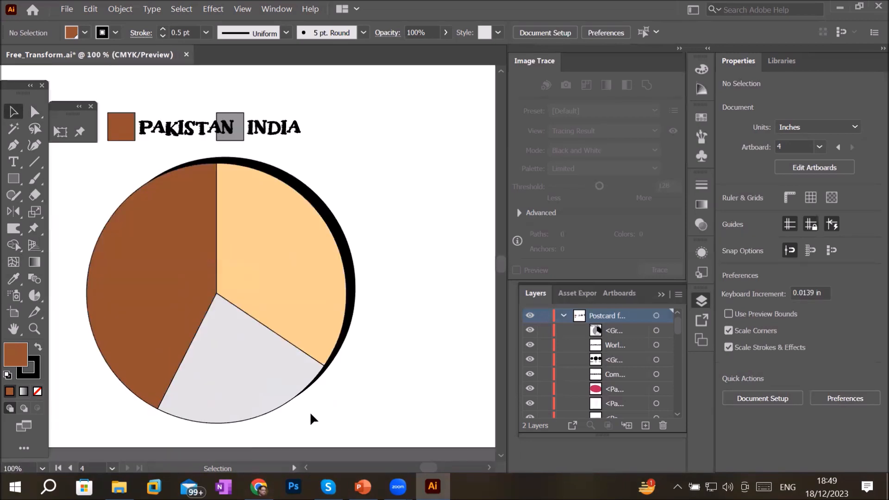
left_click(219, 289)
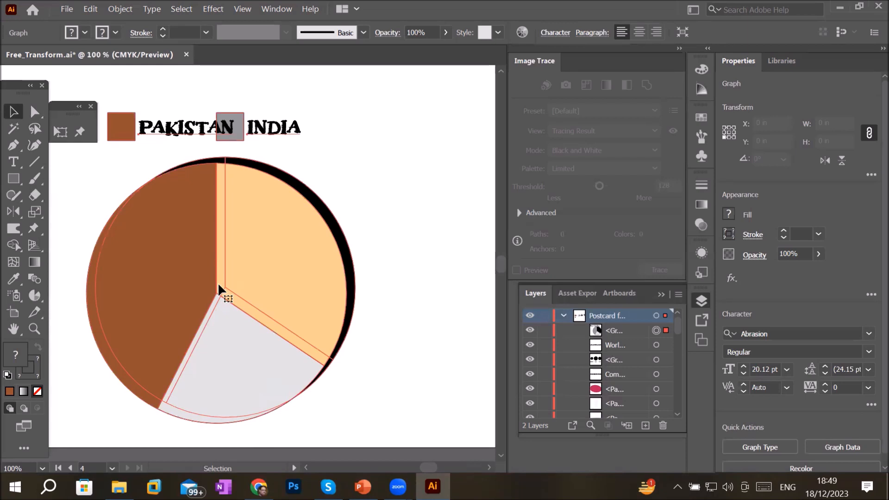
double_click(219, 289)
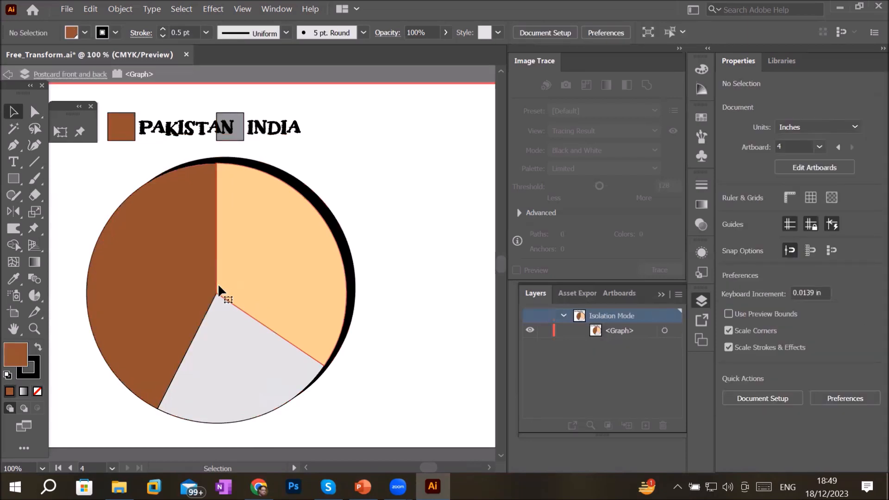
left_click(220, 288)
key("ctrl+shift+a")
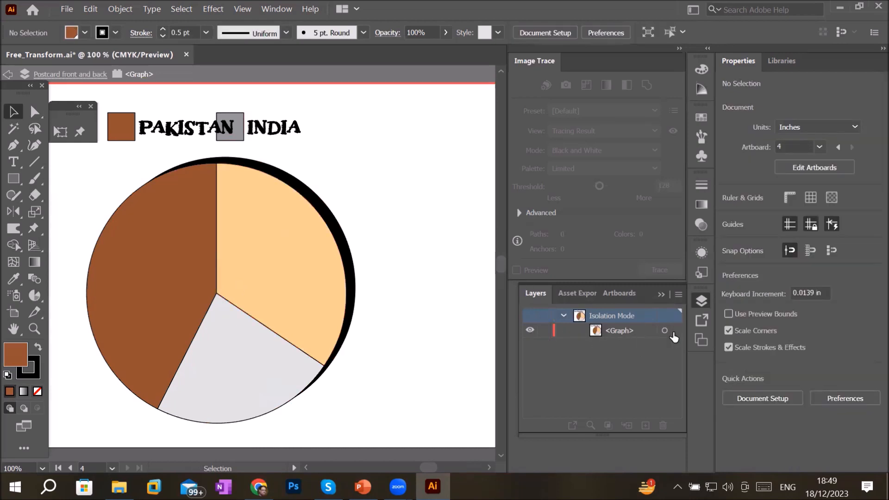
left_click(664, 331)
left_click(664, 330)
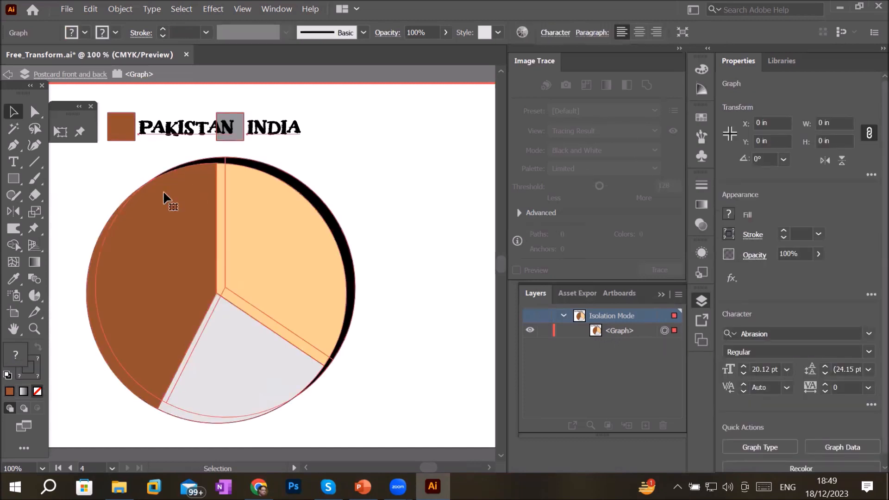
left_click(6, 75)
left_click(6, 75)
left_click(282, 274)
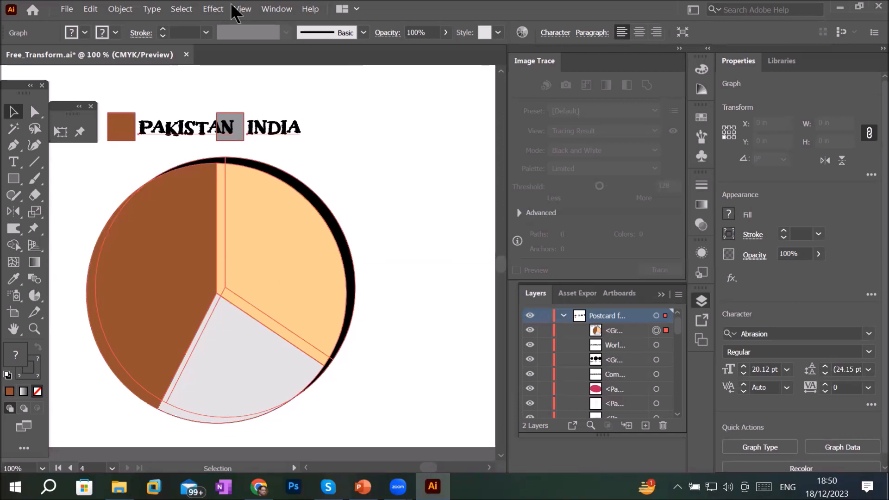
left_click(277, 9)
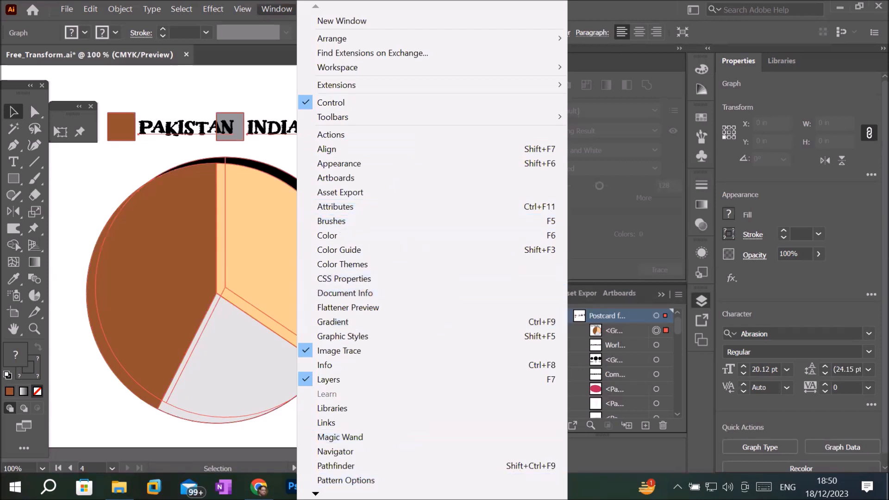
mouse_move(376, 496)
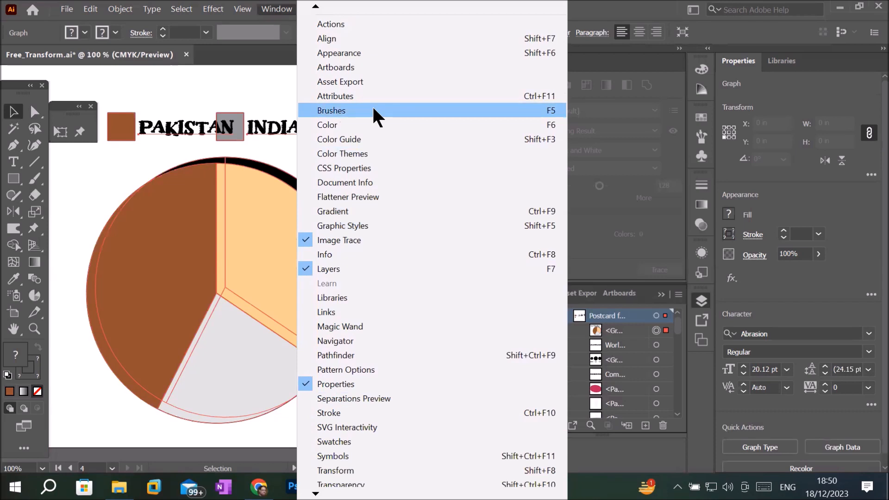
left_click(36, 112)
left_click(363, 194)
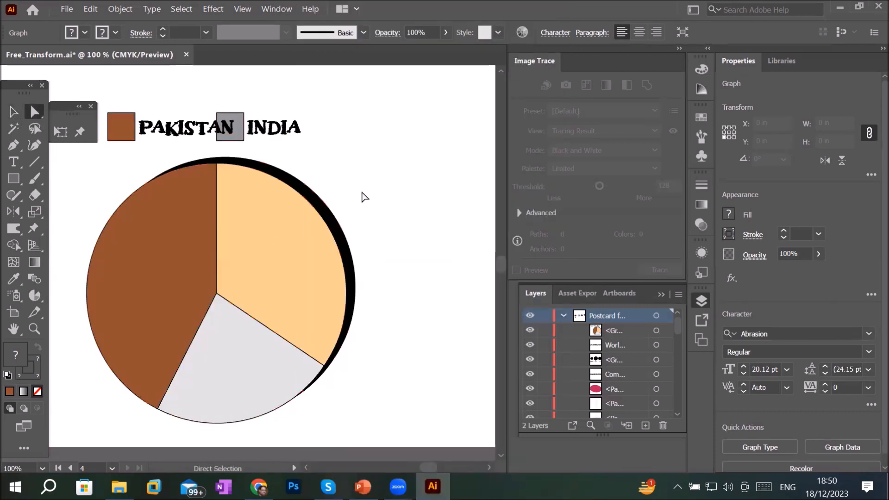
left_click(264, 236)
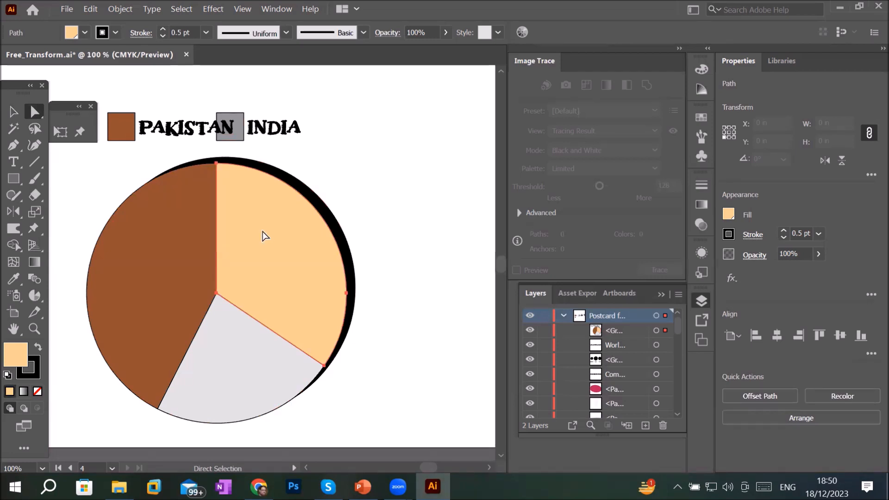
right_click(264, 236)
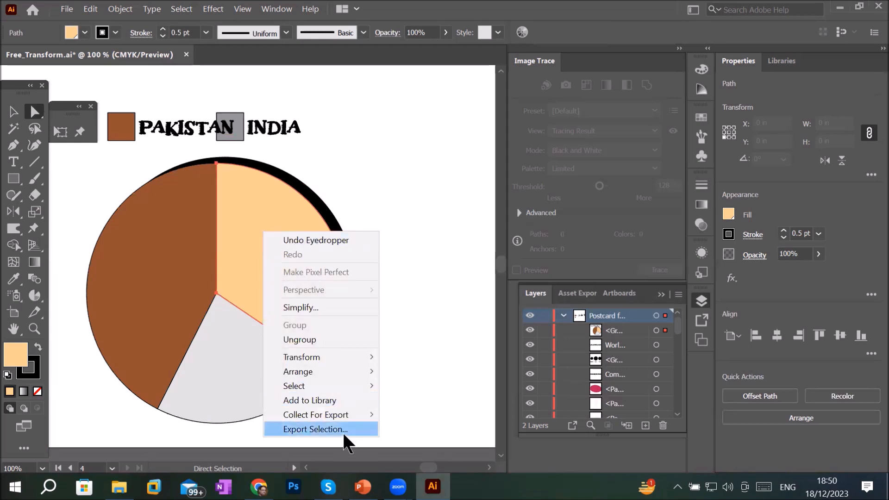
mouse_move(348, 391)
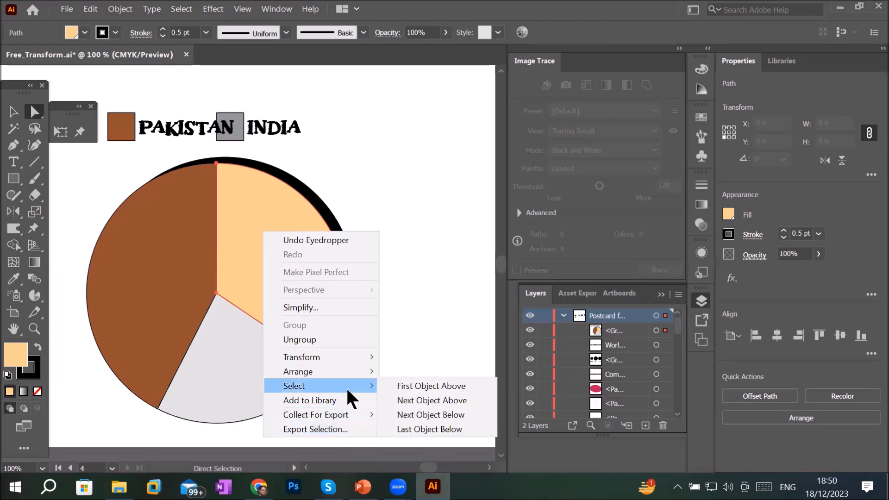
left_click(401, 222)
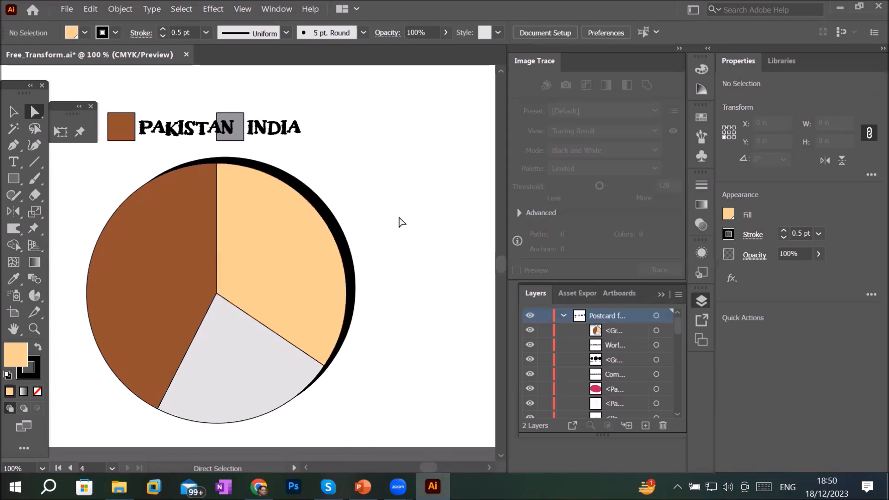
- Select the Likes circle on the Comparison Chart artboard and shift the docked panels aside to widen the canvas
scroll(381, 229, "down", 2)
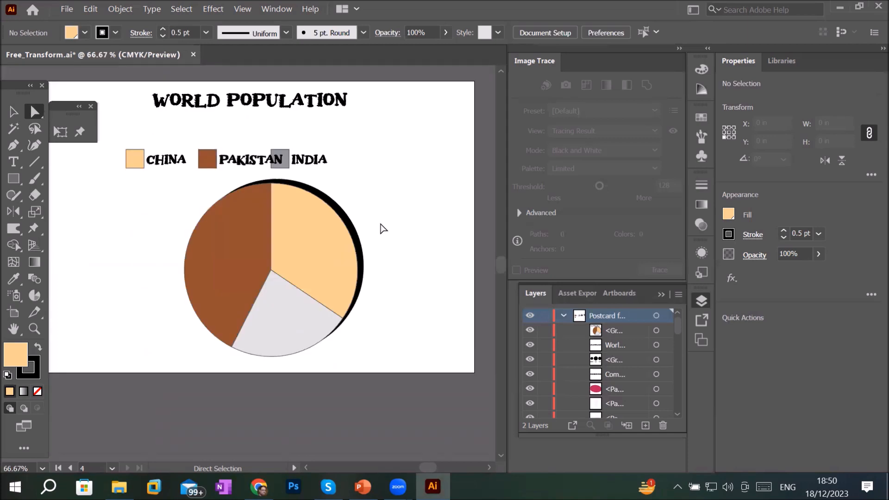
left_click_drag(166, 222, 305, 222)
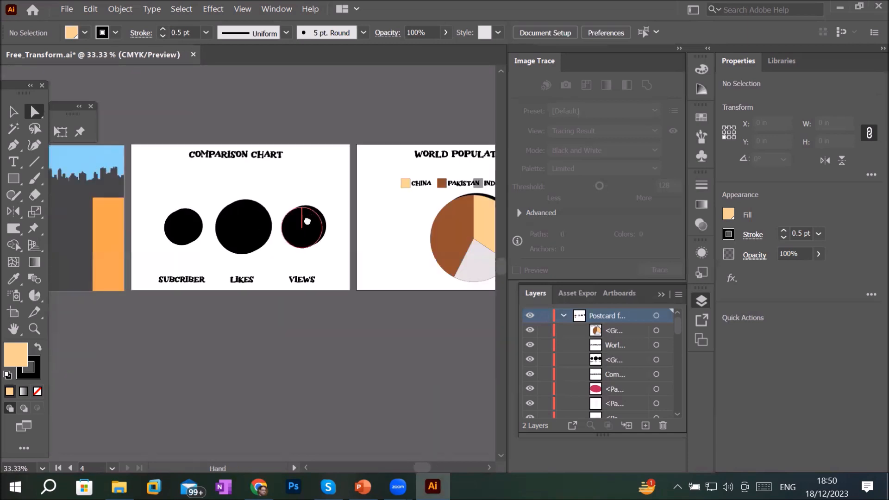
left_click(228, 231)
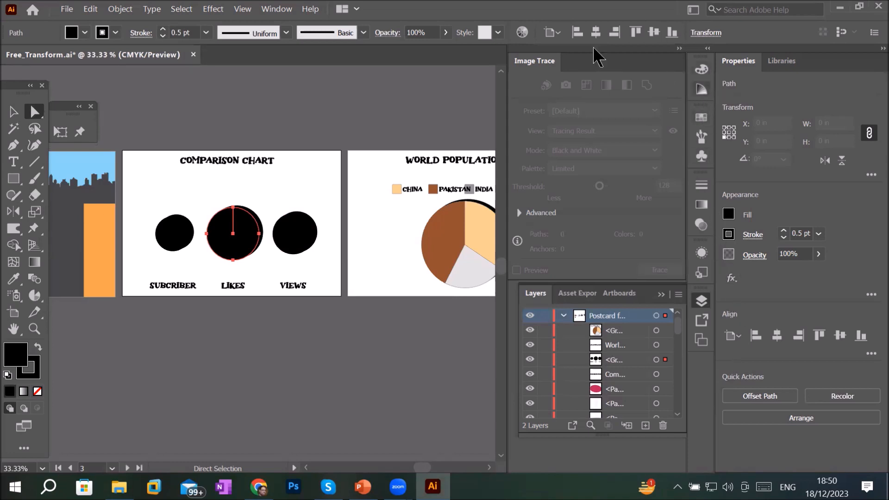
mouse_move(538, 129)
left_mouse_down()
mouse_move(376, 354)
mouse_move(668, 81)
mouse_move(614, 47)
left_mouse_up()
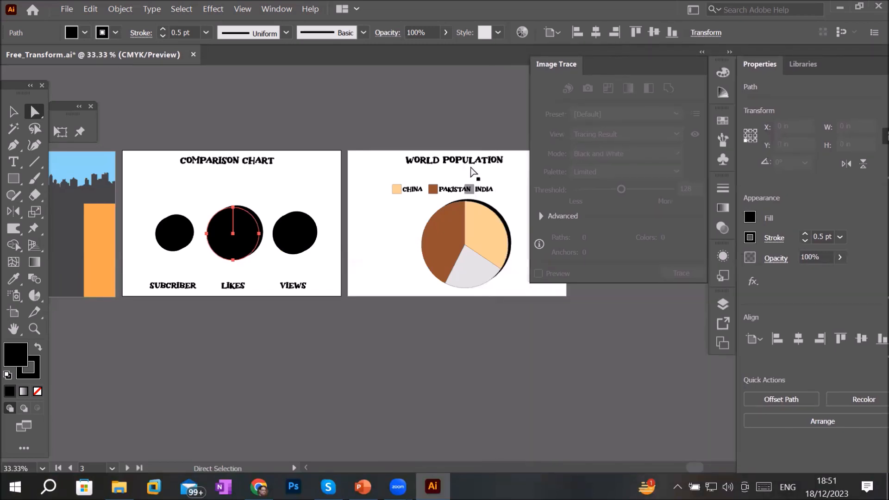
- Add a new 9 × 6 in artboard beside the World Population artboard
scroll(351, 258, "down", 1, "alt")
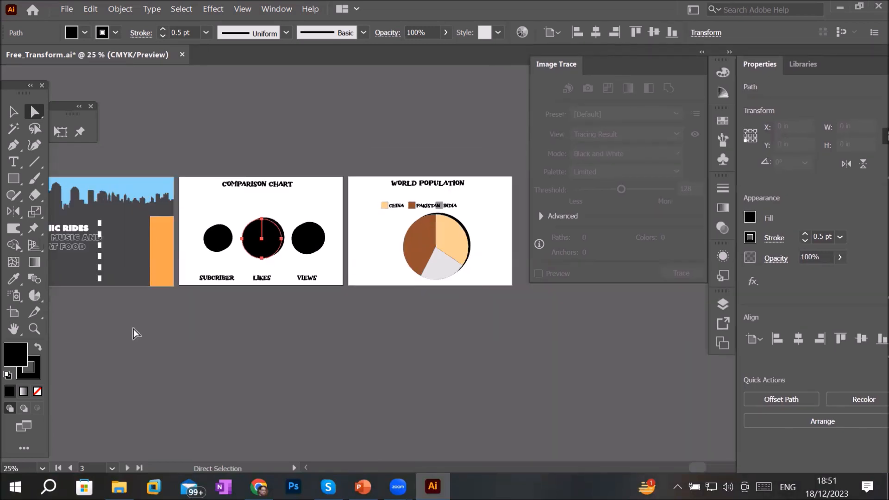
left_click(14, 313)
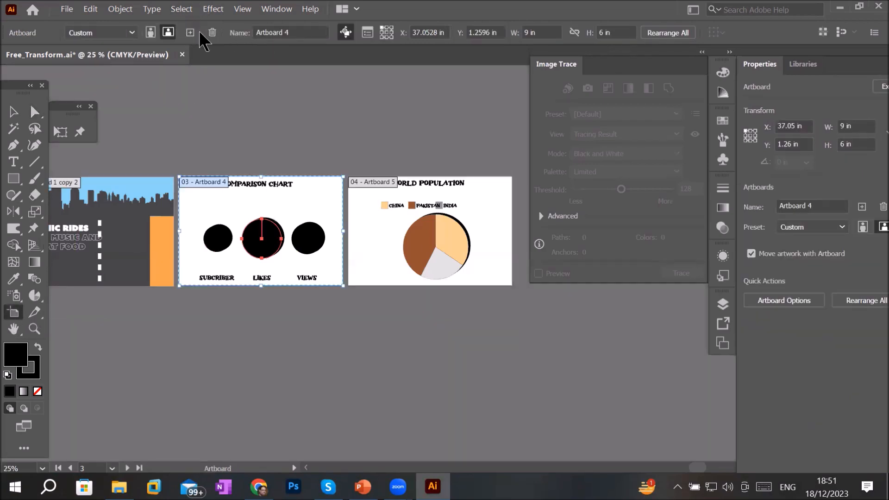
left_click(190, 33)
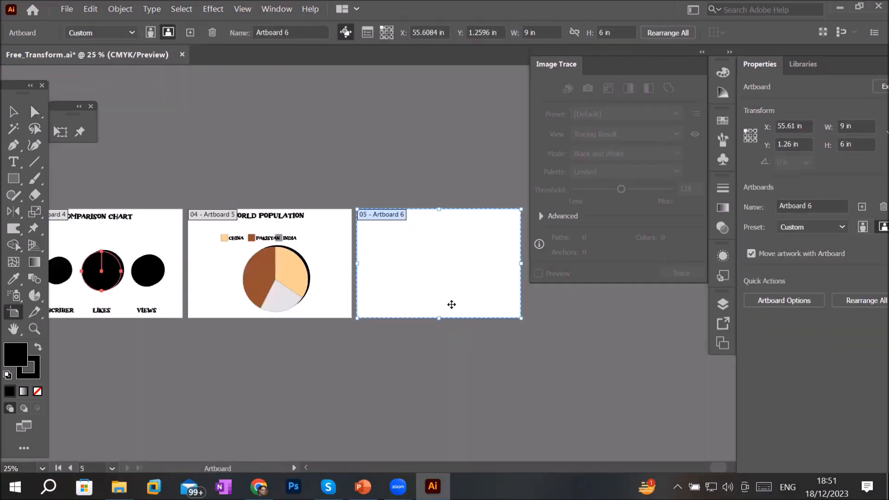
- Set the graph tool to the column graph type with its value axis on the right side
scroll(487, 270, "up", 2)
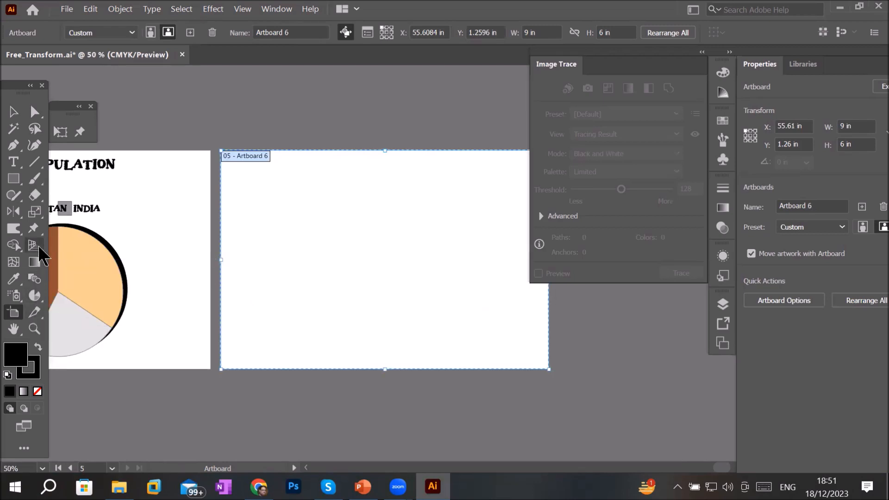
left_click(37, 298)
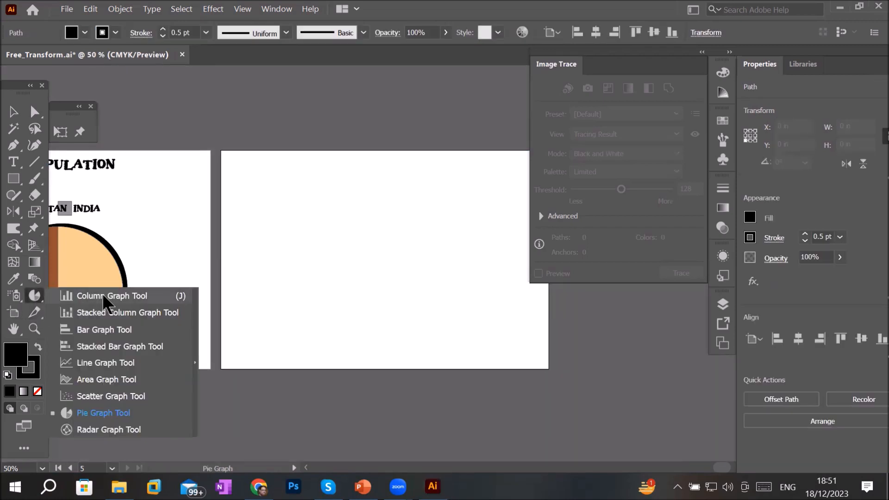
left_click(34, 297)
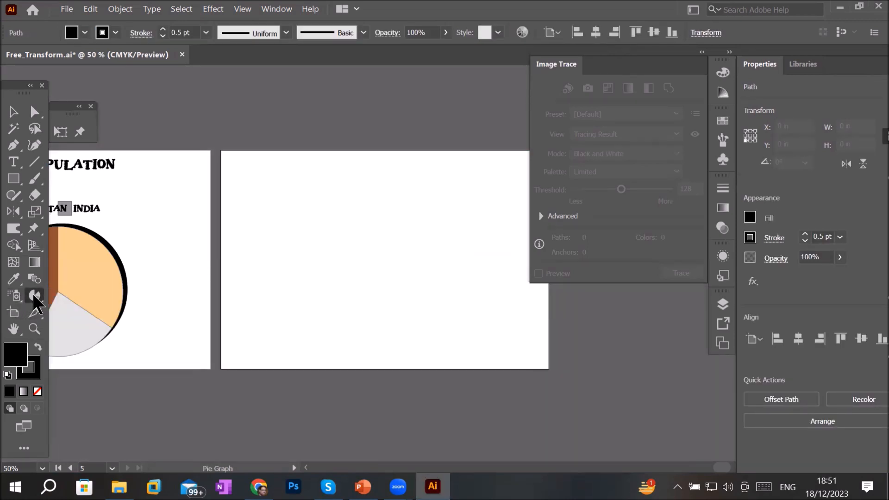
double_click(34, 297)
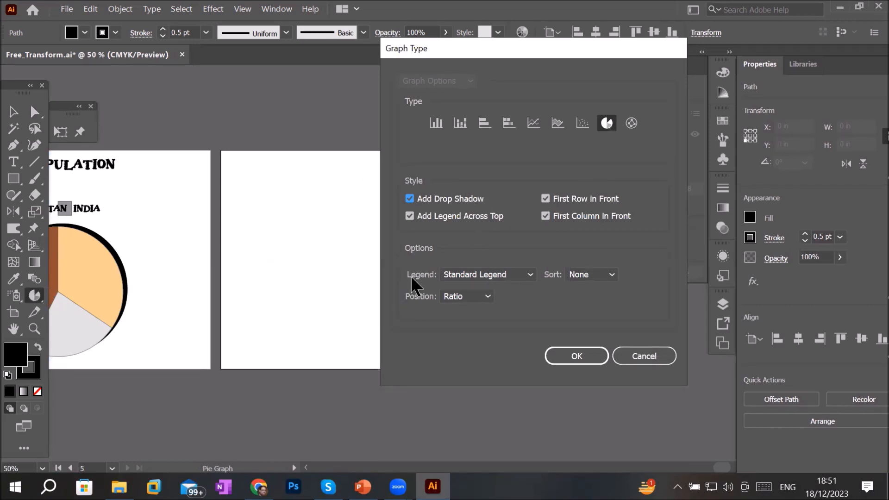
left_click(435, 123)
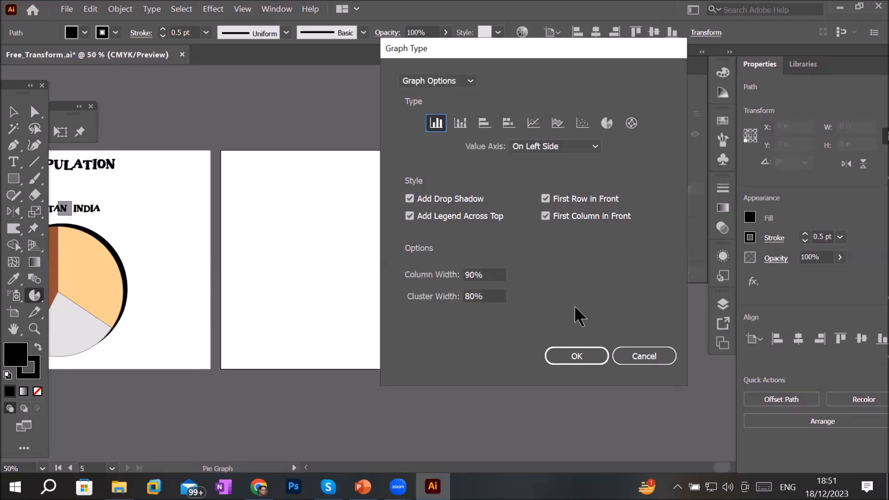
left_click(527, 148)
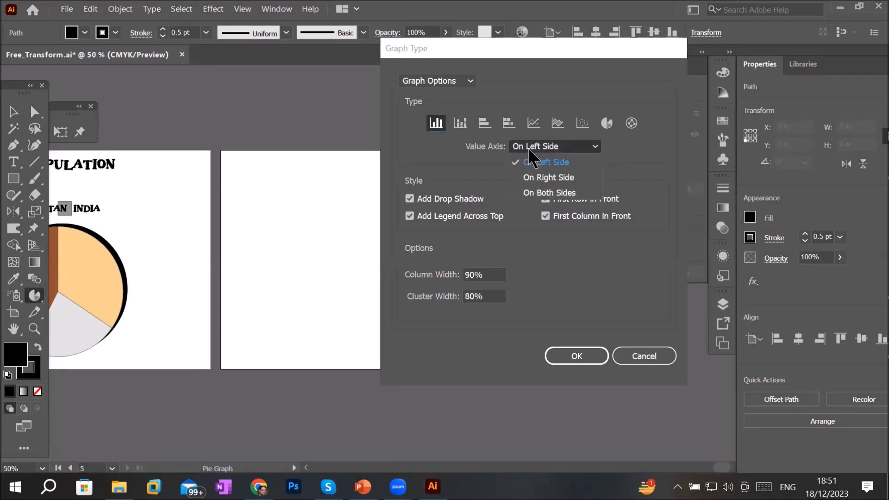
left_click(548, 178)
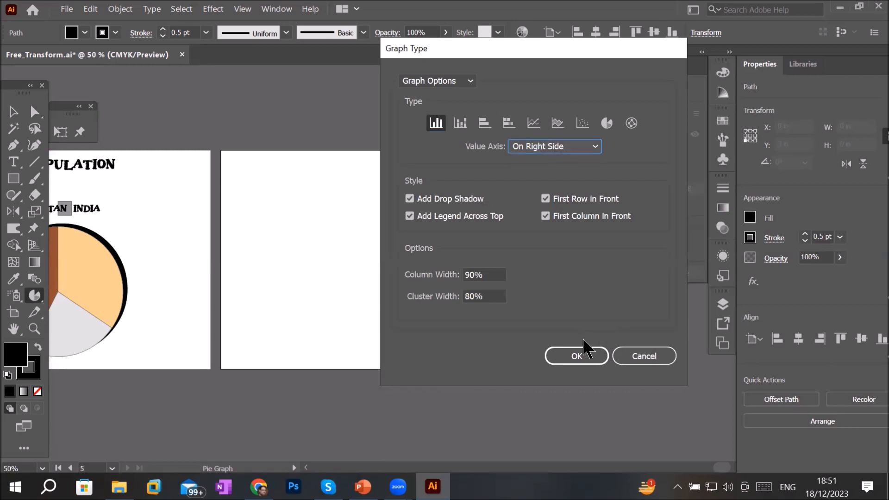
left_click(579, 359)
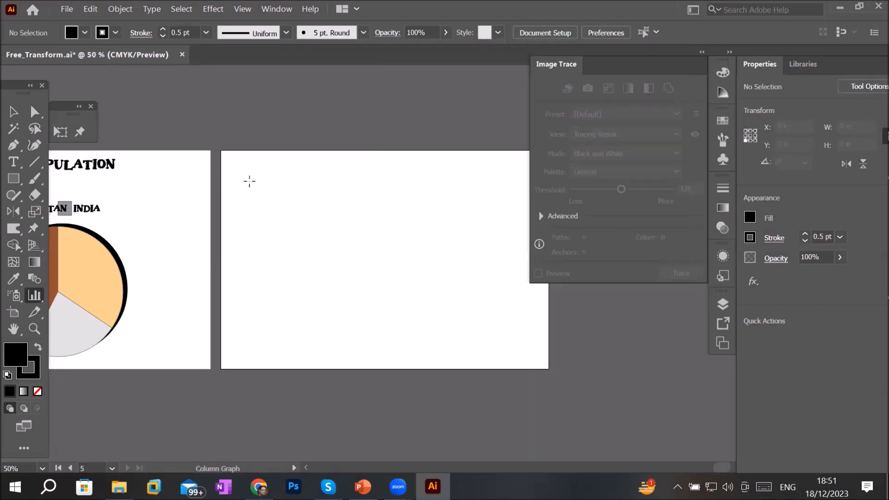
- Draw a column graph across most of the blank Artboard 6 and move its data sheet over the artboard's upper-left area
left_click_drag(249, 182, 509, 320)
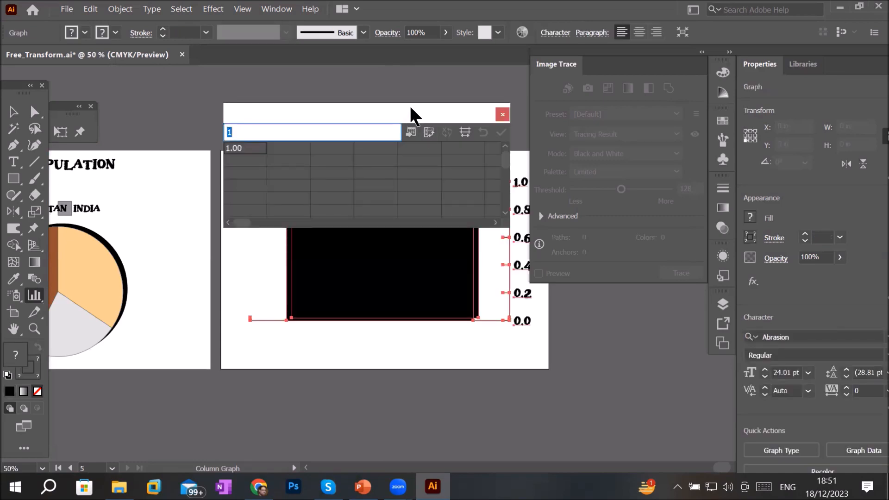
left_click_drag(412, 105, 647, 341)
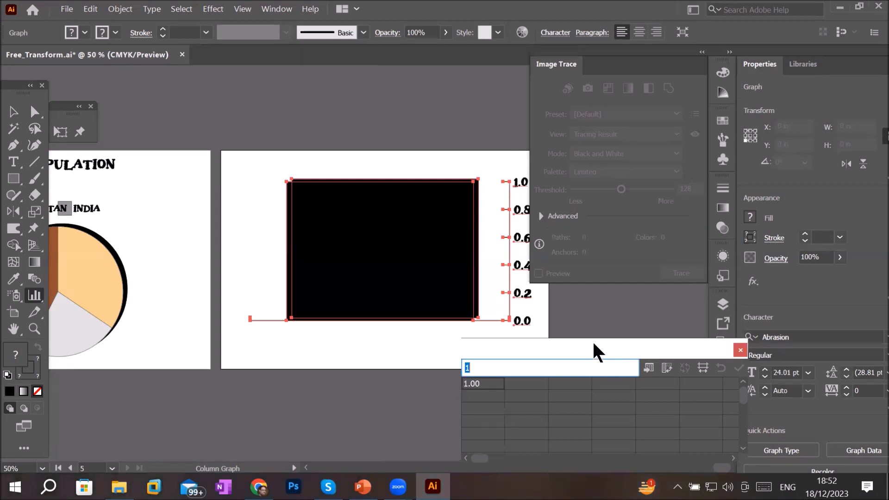
left_click_drag(593, 344, 302, 83)
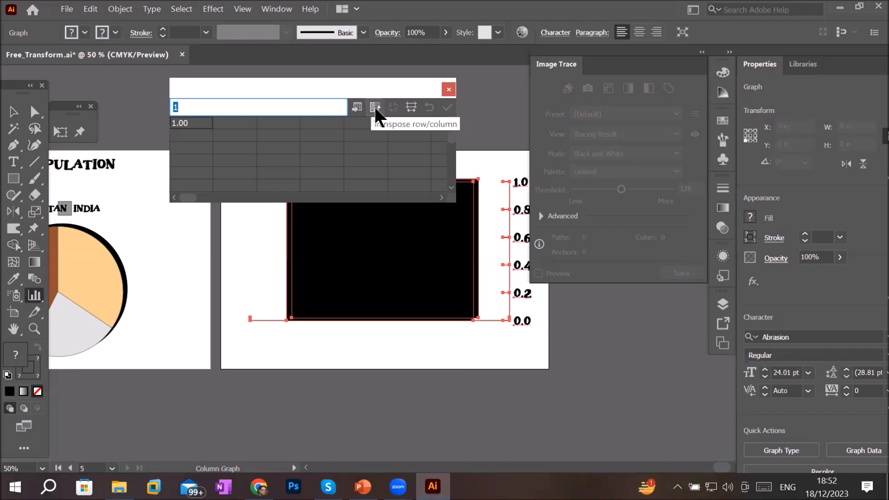
- Check the graph data's cell style options for decimals and column width, and close the data sheet without saving changes
left_click(409, 108)
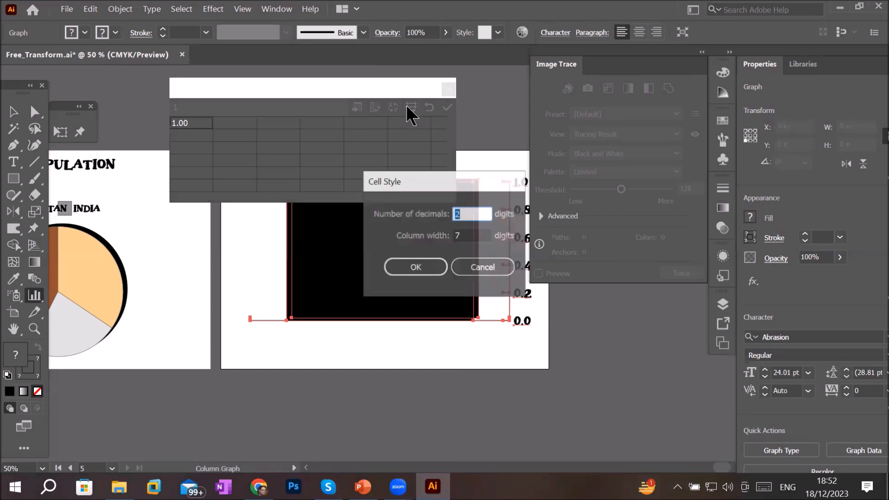
left_click(483, 211)
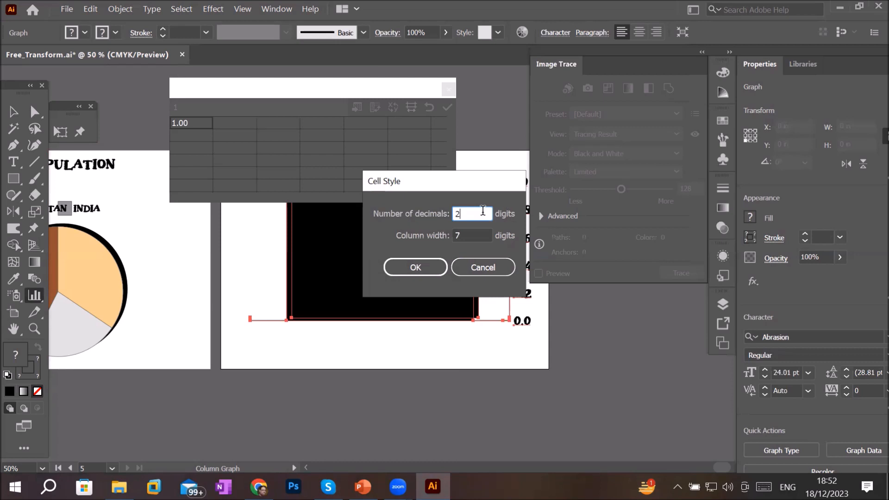
left_click_drag(484, 176, 279, 221)
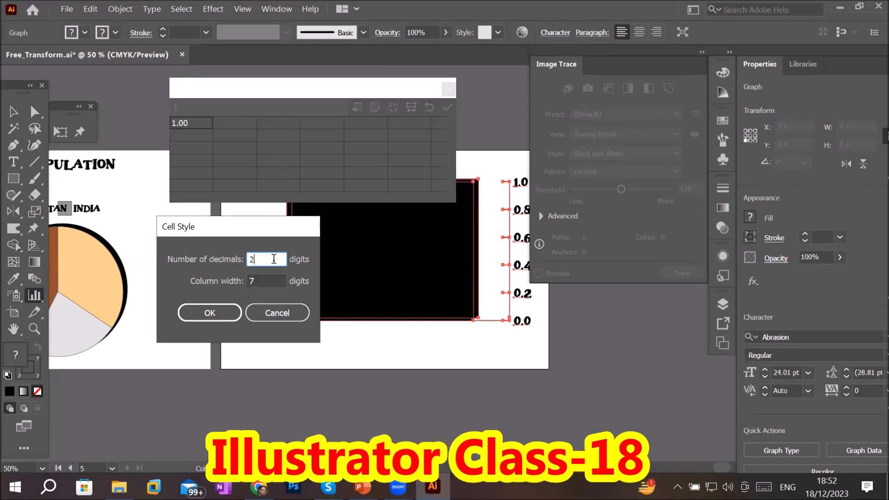
left_click(274, 281)
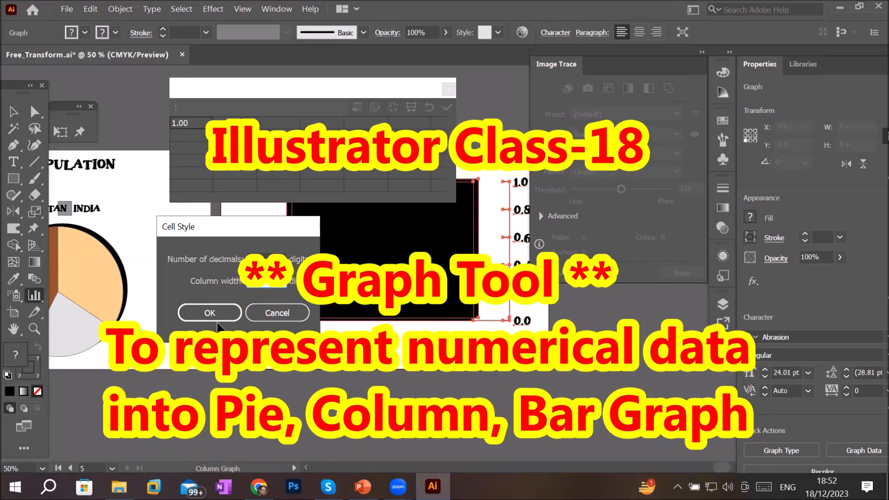
left_click(210, 313)
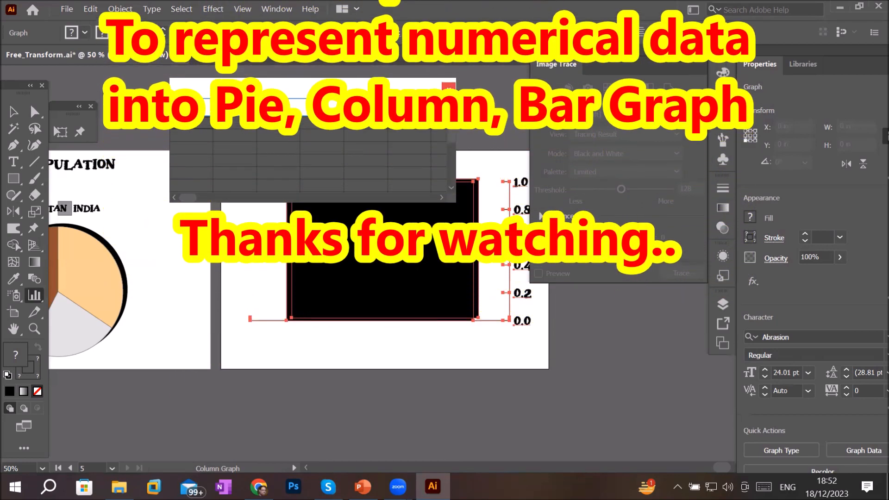
left_click(448, 86)
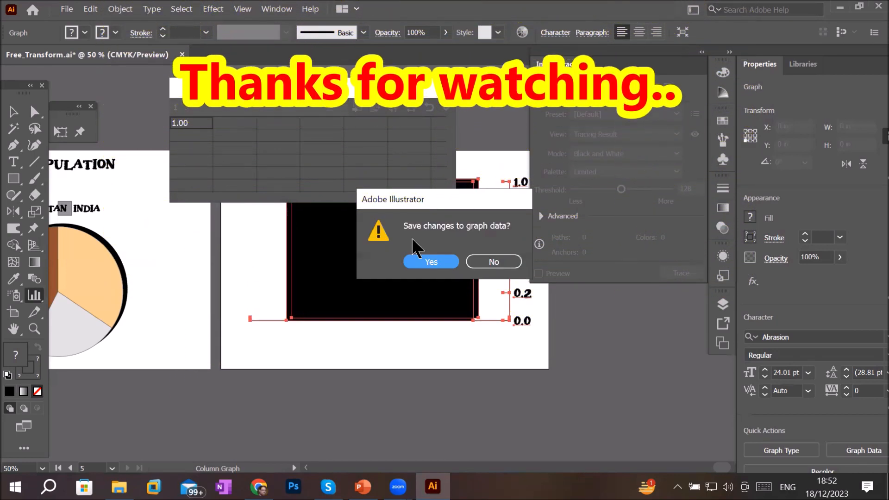
left_click(498, 264)
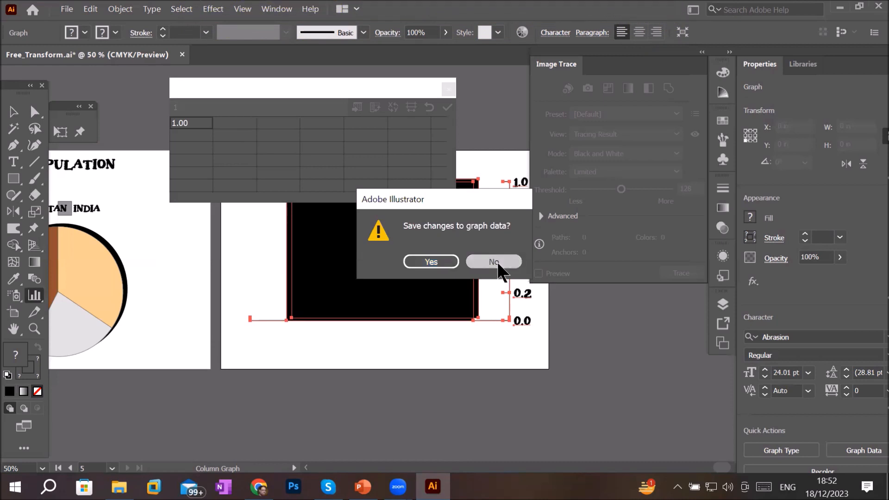